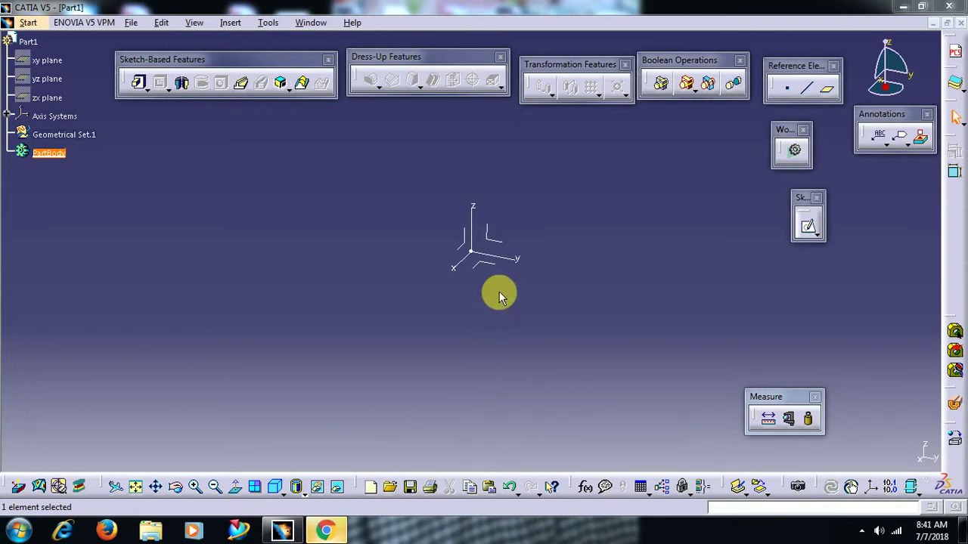
# Select the yz plane of Part1 and create a new sketch on it.
pyautogui.click(492, 240)
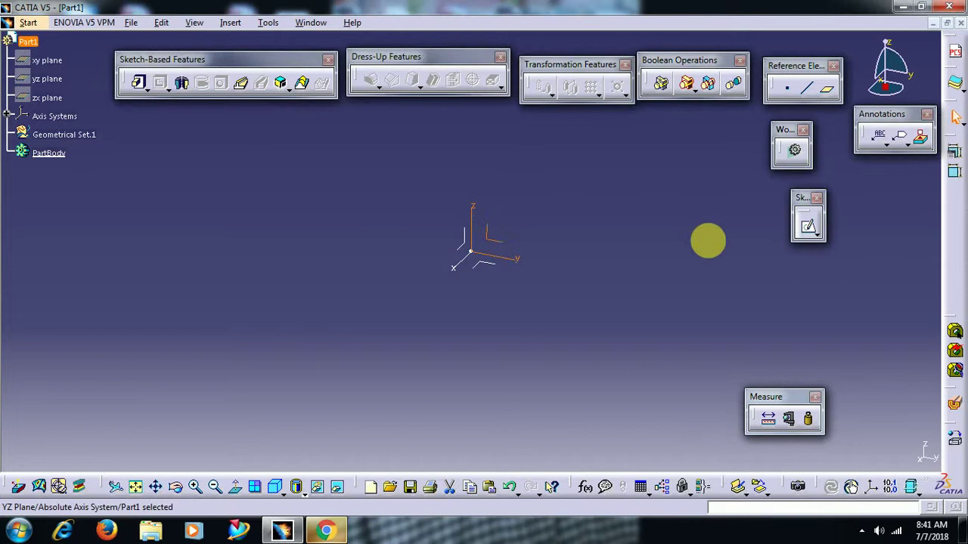
pyautogui.click(810, 229)
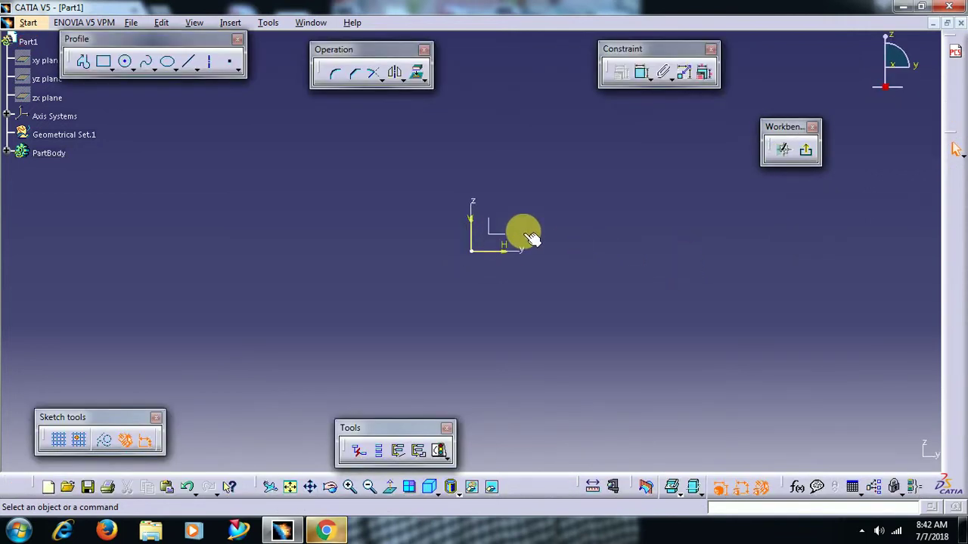
# Draw a closed six-line stepped L profile around the origin with the Profile tool.
pyautogui.click(85, 66)
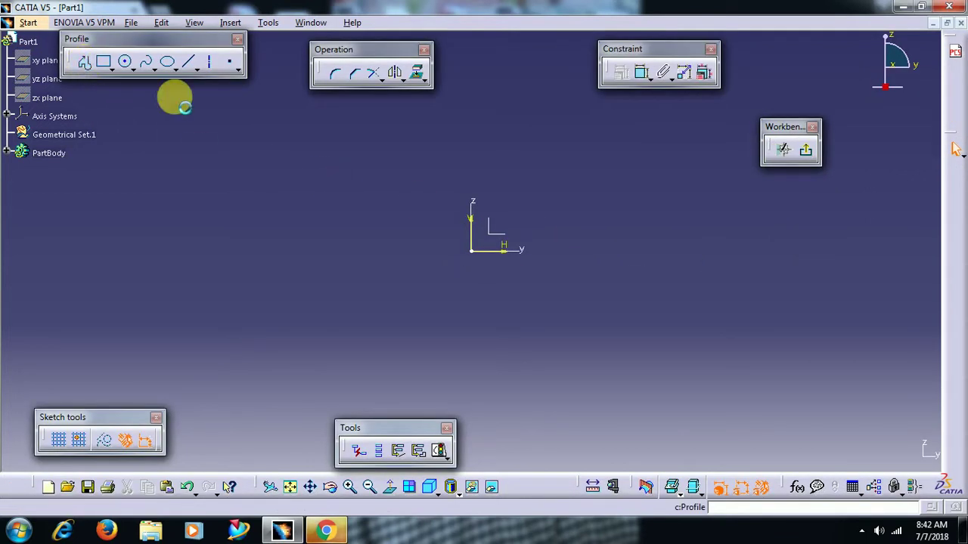
pyautogui.click(376, 185)
pyautogui.click(377, 313)
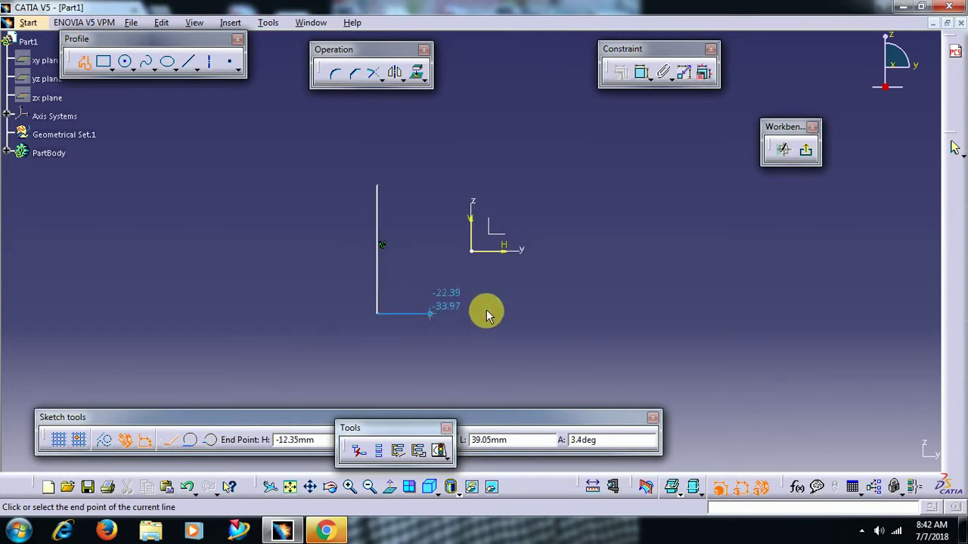
pyautogui.click(557, 312)
pyautogui.click(557, 235)
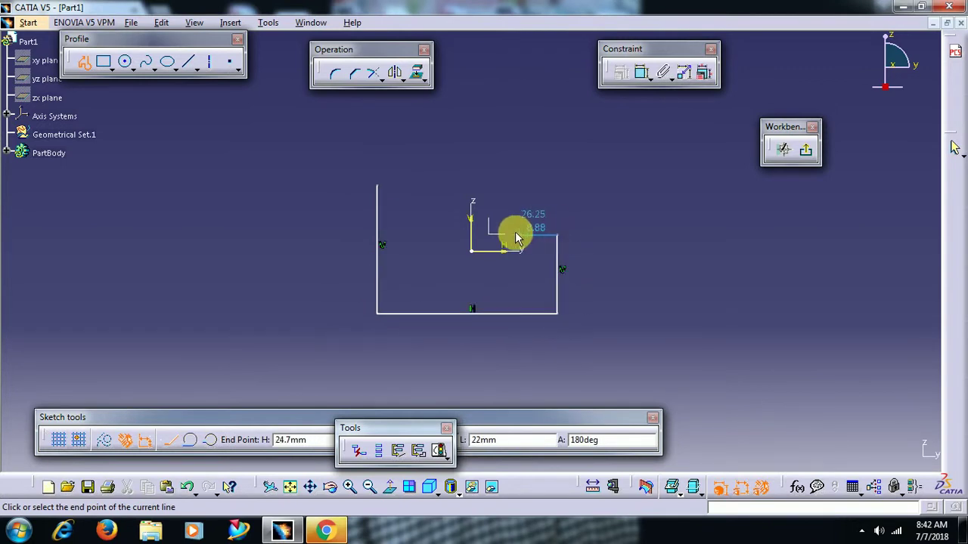
pyautogui.click(517, 235)
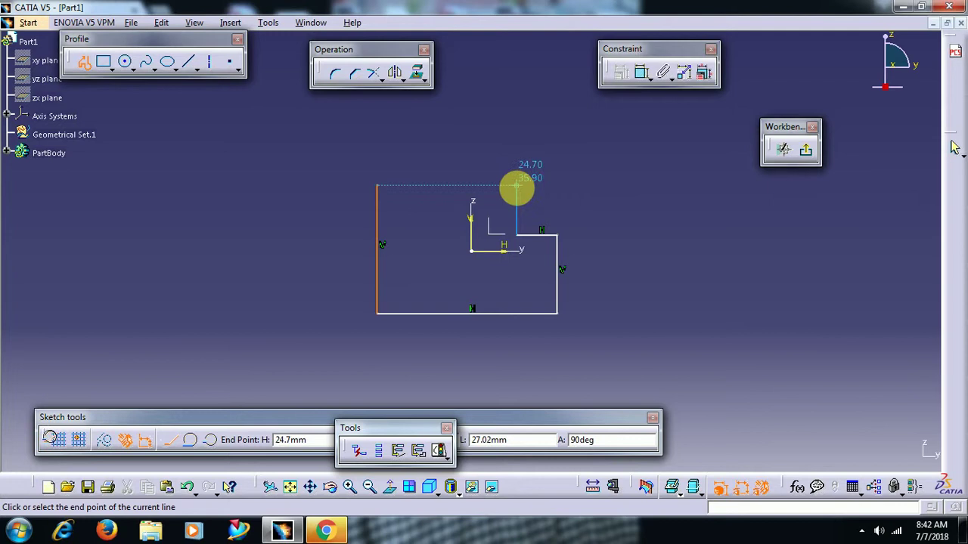
pyautogui.click(517, 185)
pyautogui.click(377, 185)
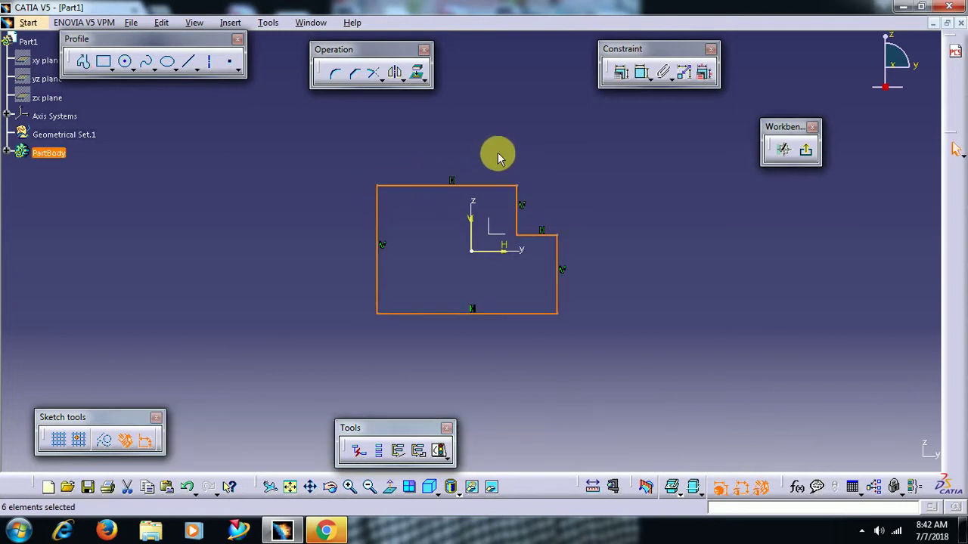
pyautogui.click(499, 157)
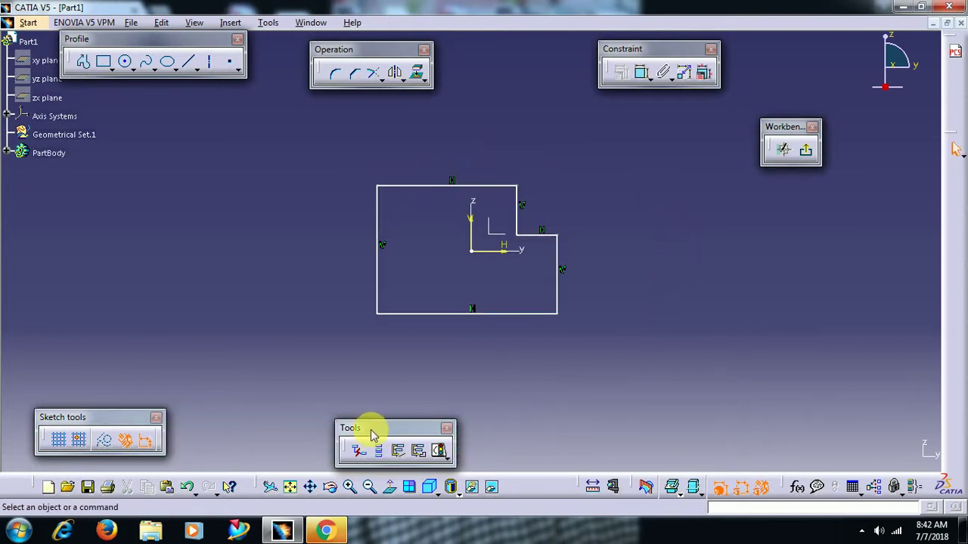
pyautogui.moveTo(371, 433); pyautogui.dragTo(376, 422)
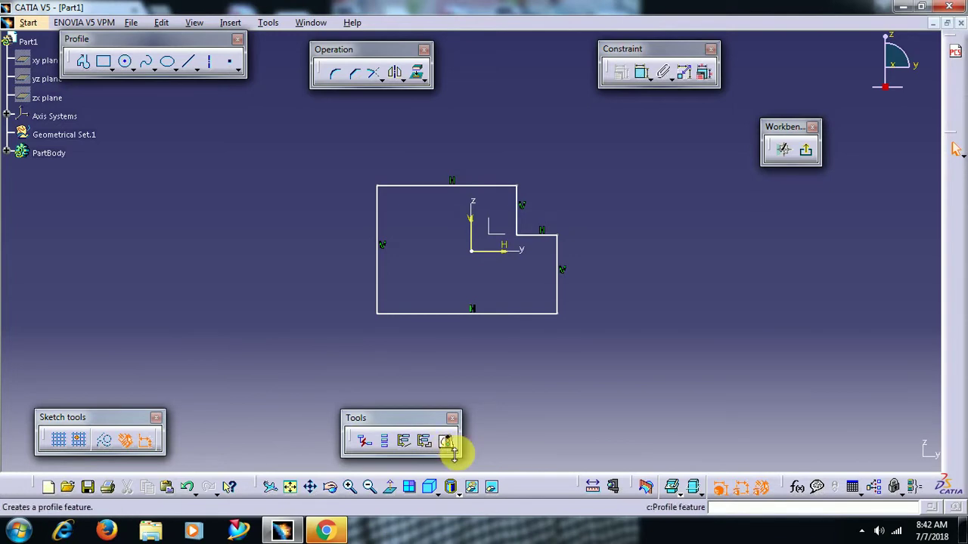
pyautogui.click(454, 450)
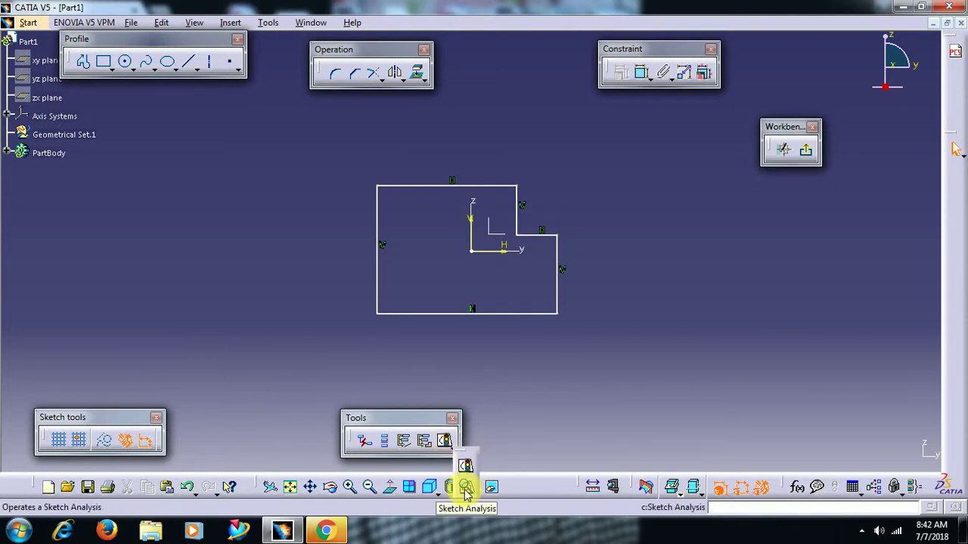
pyautogui.click(465, 489)
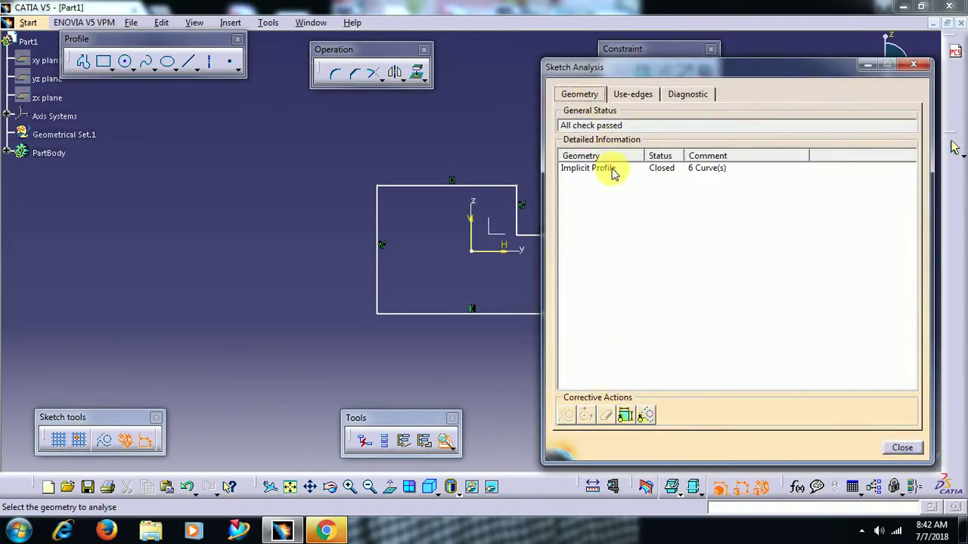
pyautogui.click(611, 168)
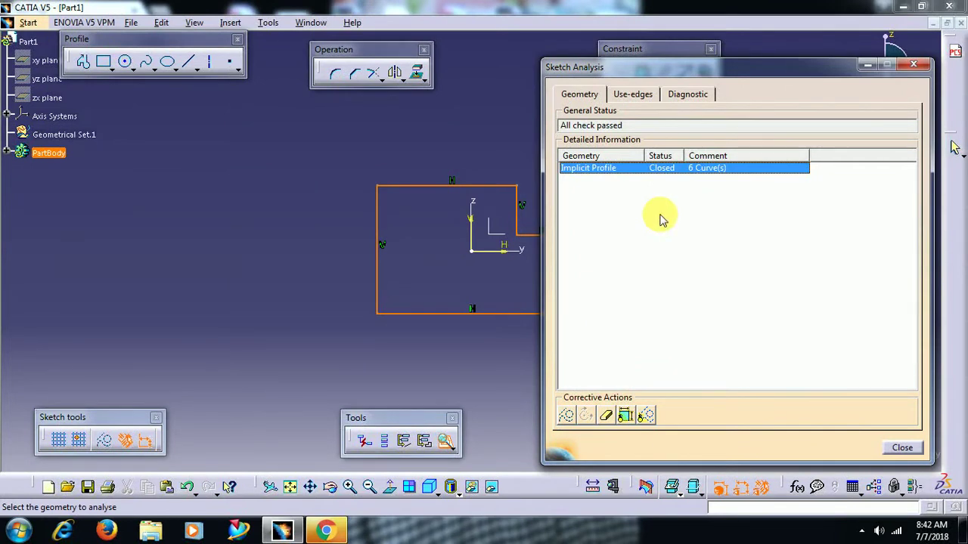
pyautogui.click(637, 96)
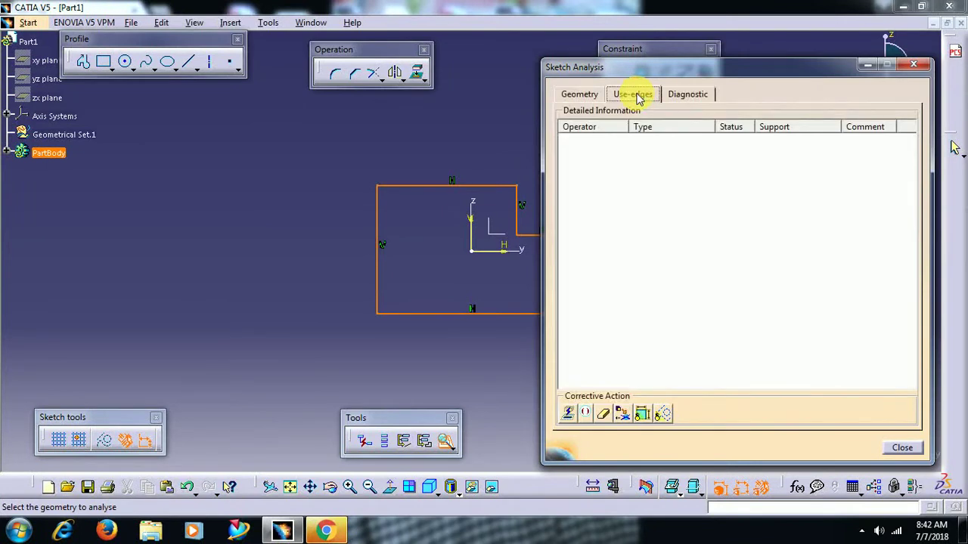
pyautogui.click(686, 97)
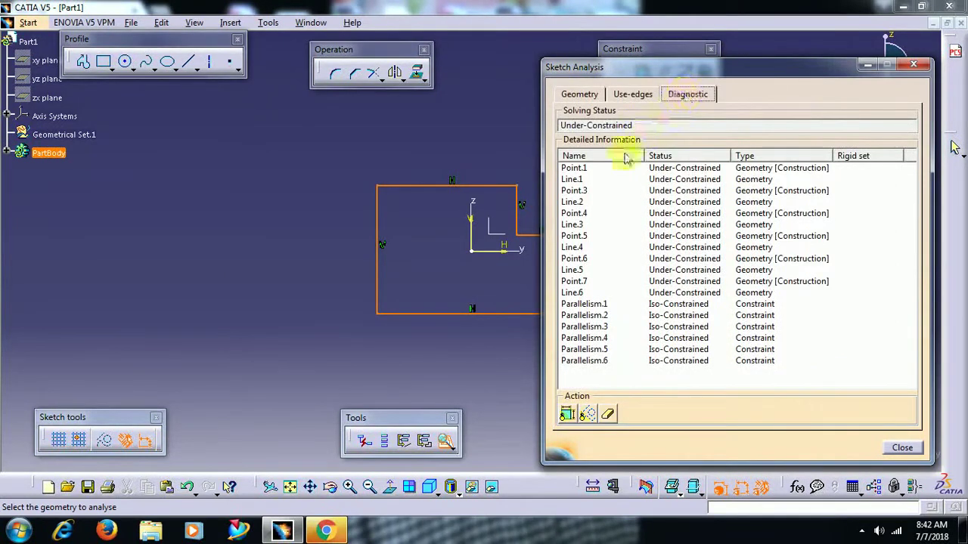
pyautogui.moveTo(454, 227)
pyautogui.mouseDown(button='middle')
pyautogui.moveTo(421, 242)
pyautogui.moveTo(447, 225)
pyautogui.mouseUp(button='middle')
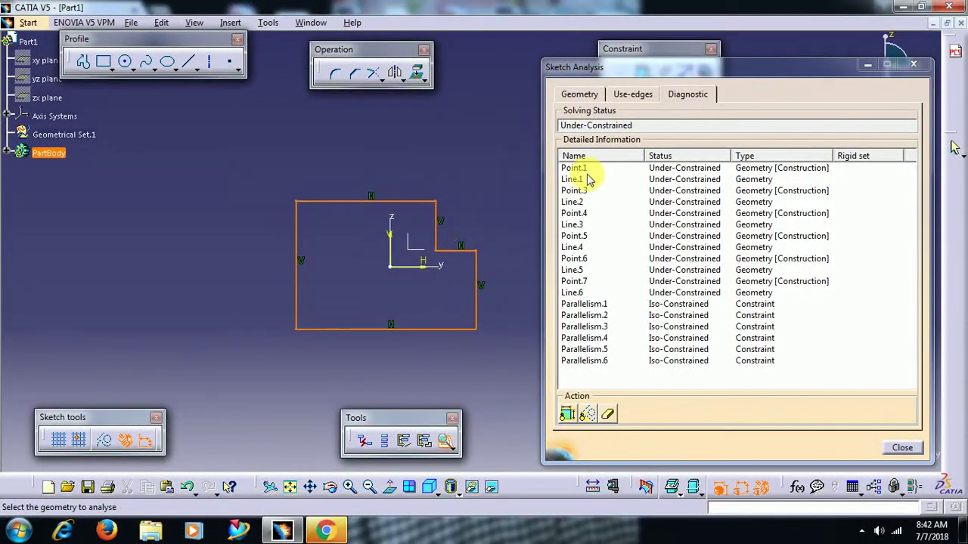
pyautogui.click(385, 200)
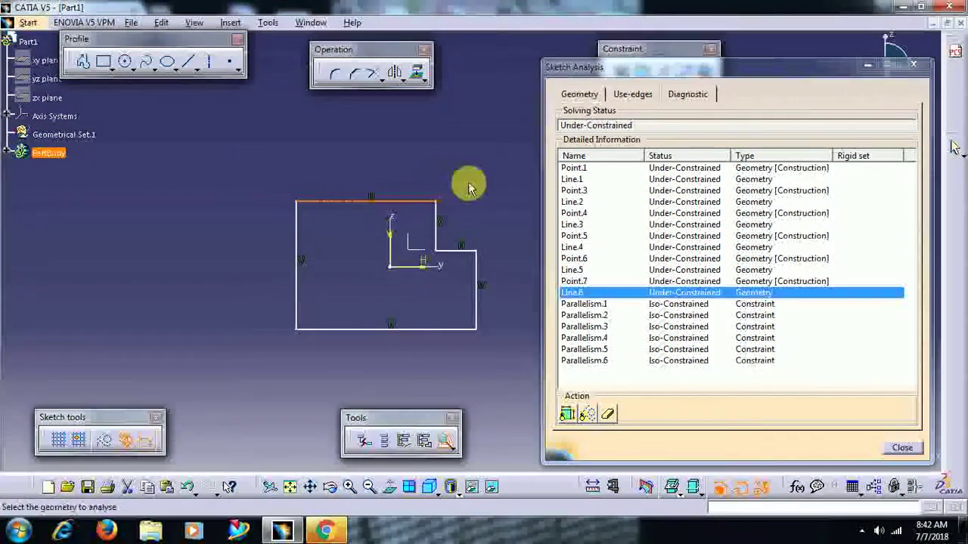
pyautogui.click(598, 305)
pyautogui.click(597, 315)
pyautogui.click(599, 326)
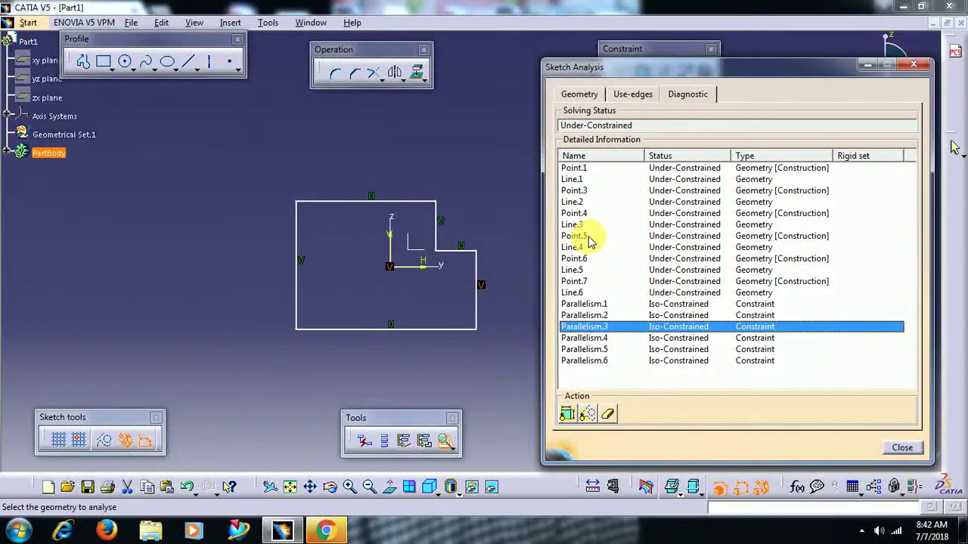
pyautogui.click(915, 70)
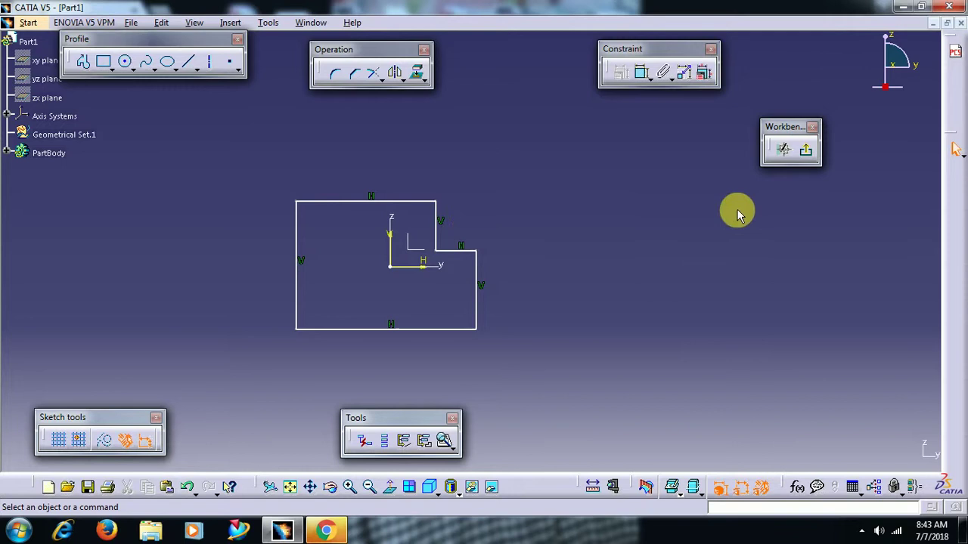
pyautogui.click(808, 152)
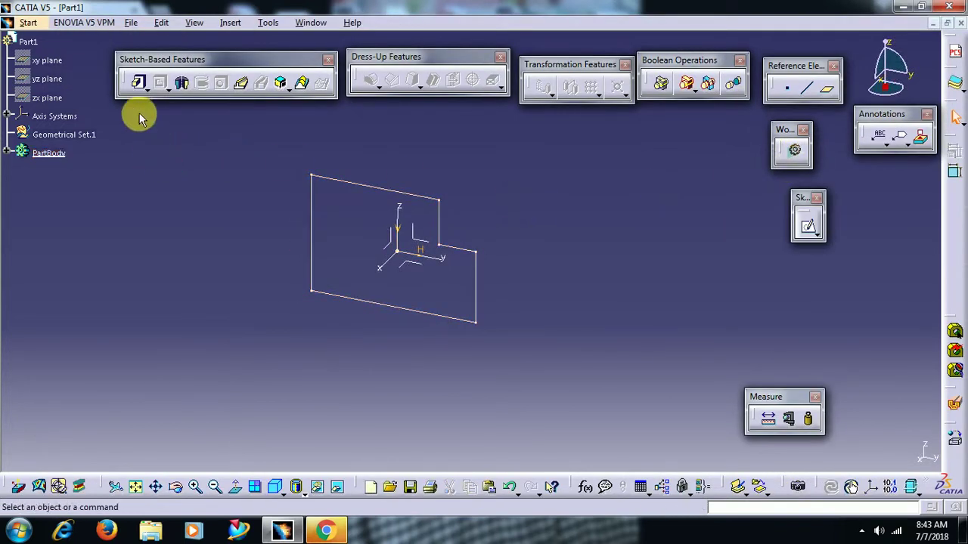
pyautogui.click(138, 81)
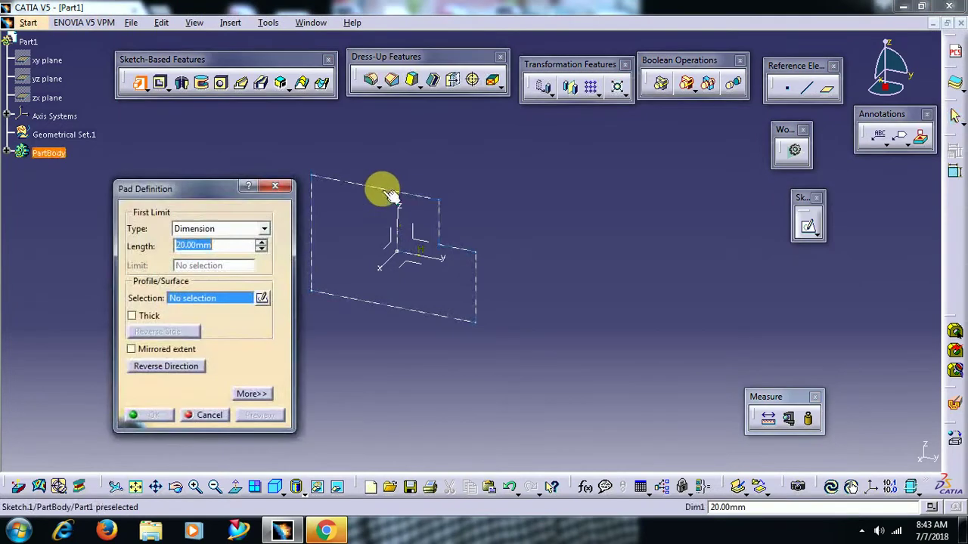
pyautogui.click(380, 304)
pyautogui.click(152, 413)
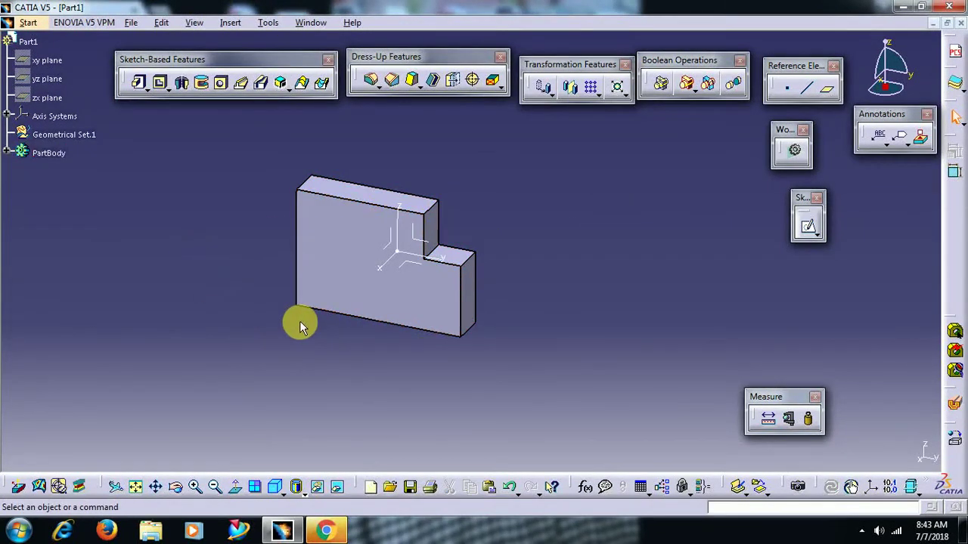
pyautogui.rightClick(328, 281)
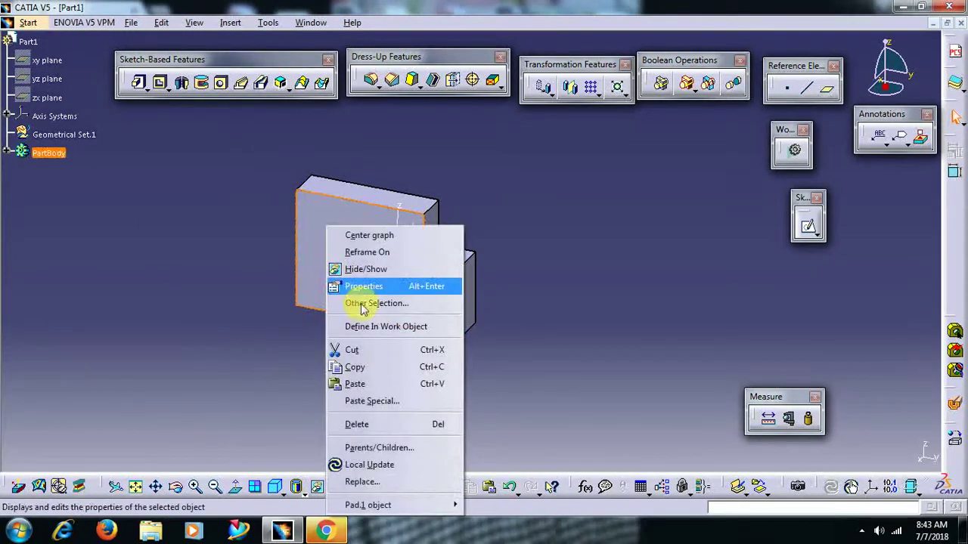
pyautogui.click(374, 426)
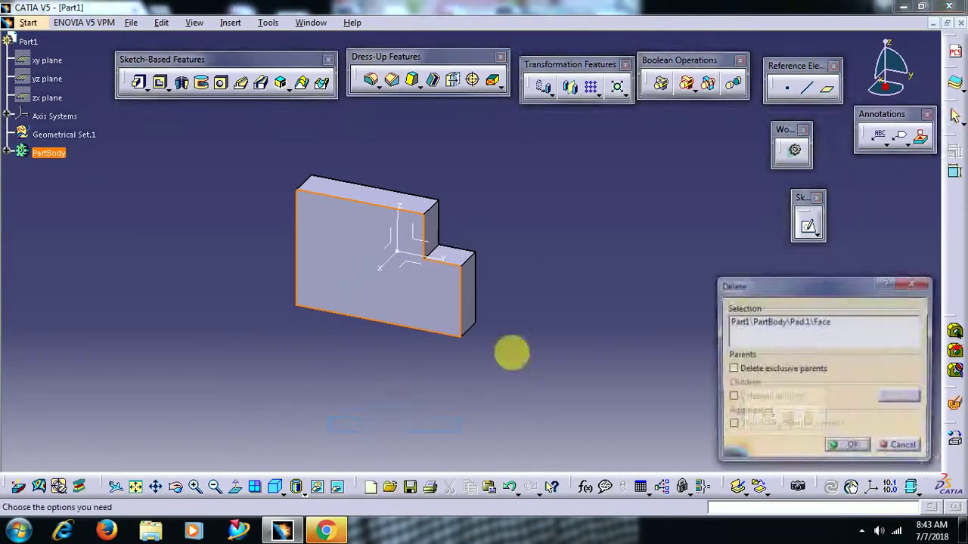
pyautogui.click(851, 448)
pyautogui.doubleClick(464, 320)
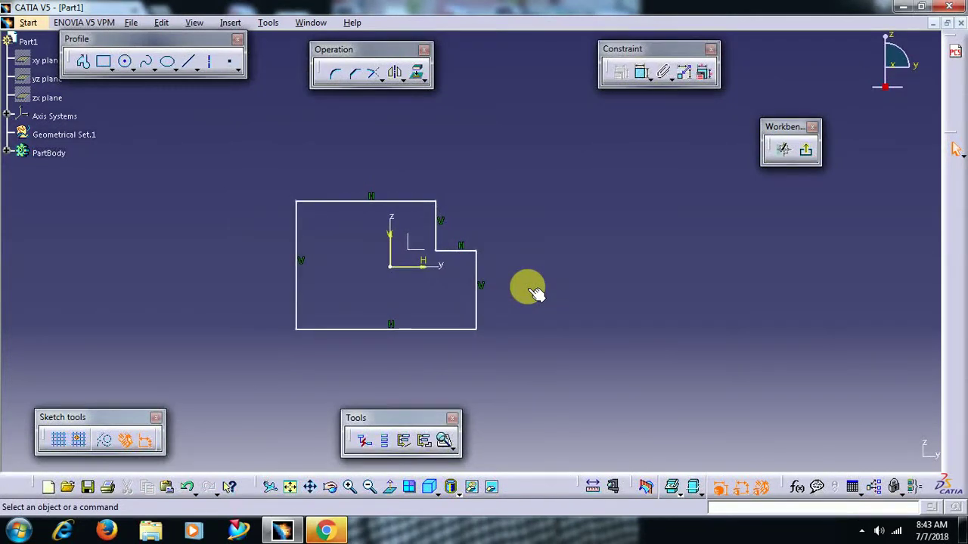
# Delete the top edge Line.6 and run Sketch Analysis, showing an opened profile of 5 curves.
pyautogui.rightClick(356, 202)
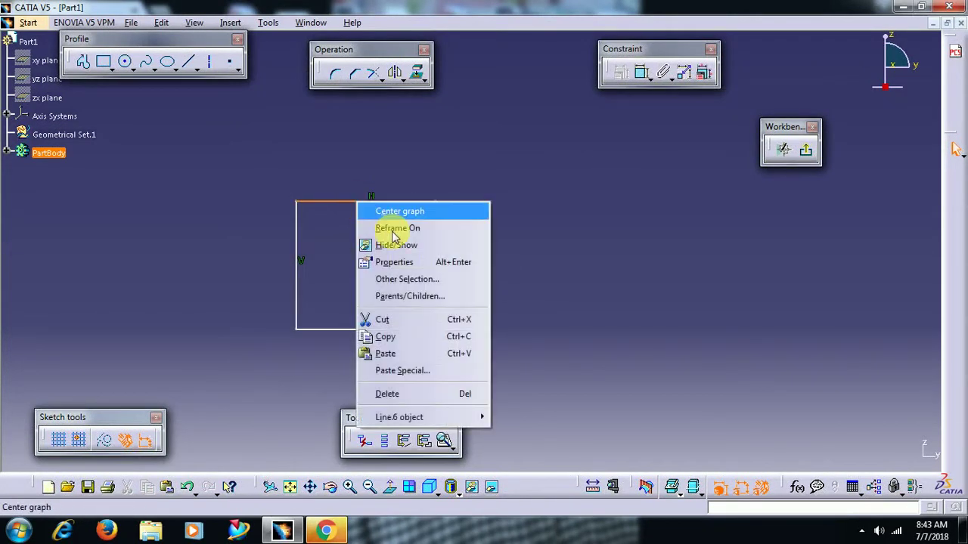
pyautogui.click(437, 394)
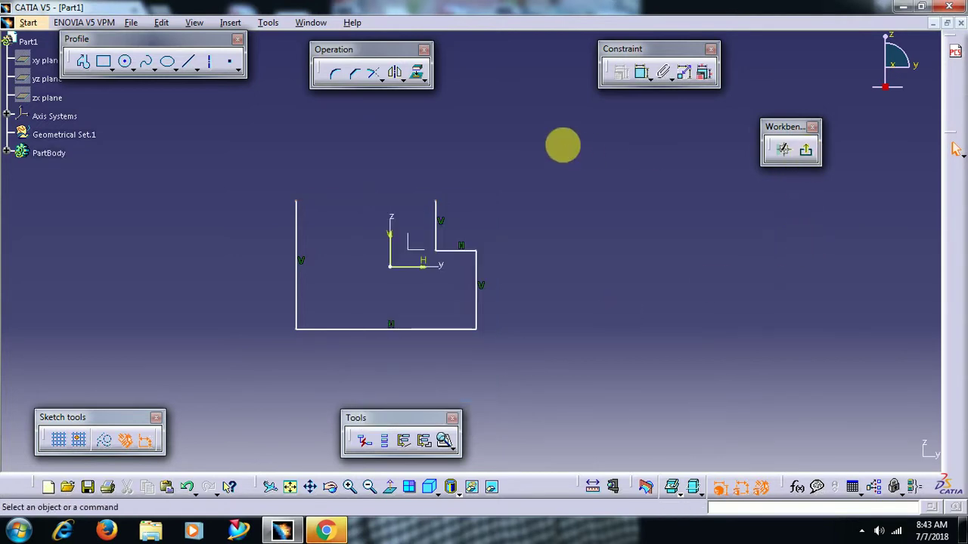
pyautogui.click(267, 23)
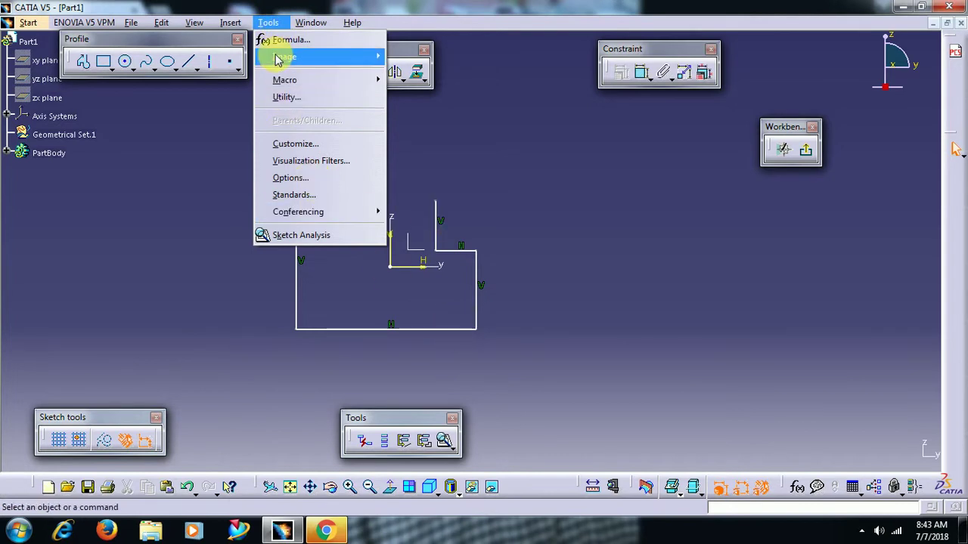
pyautogui.click(287, 240)
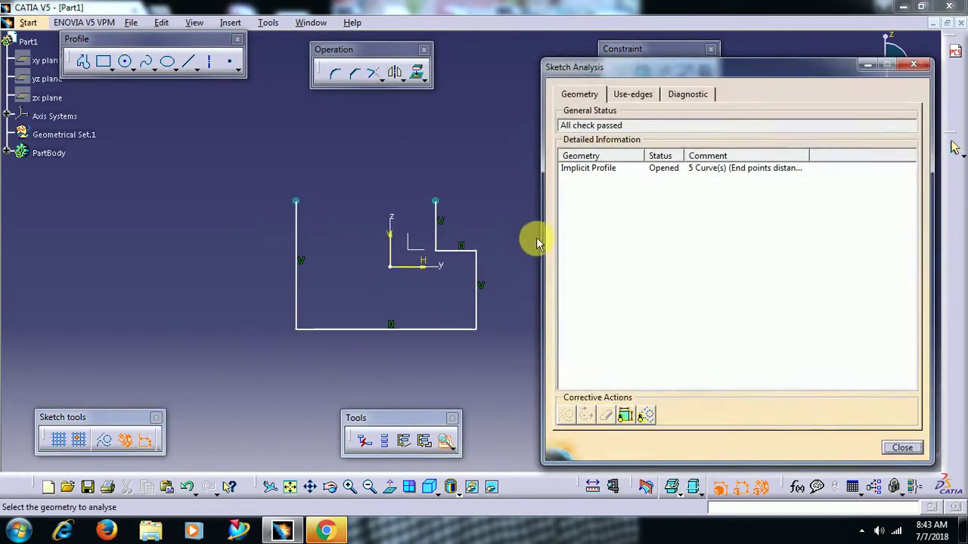
pyautogui.click(602, 171)
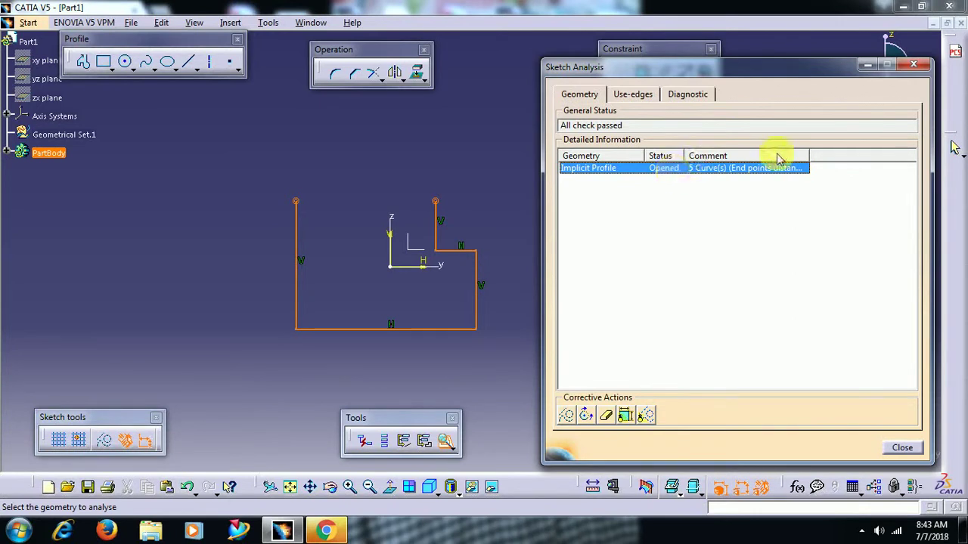
# Close the analysis report, exit the sketch and reopen it for editing.
pyautogui.click(913, 65)
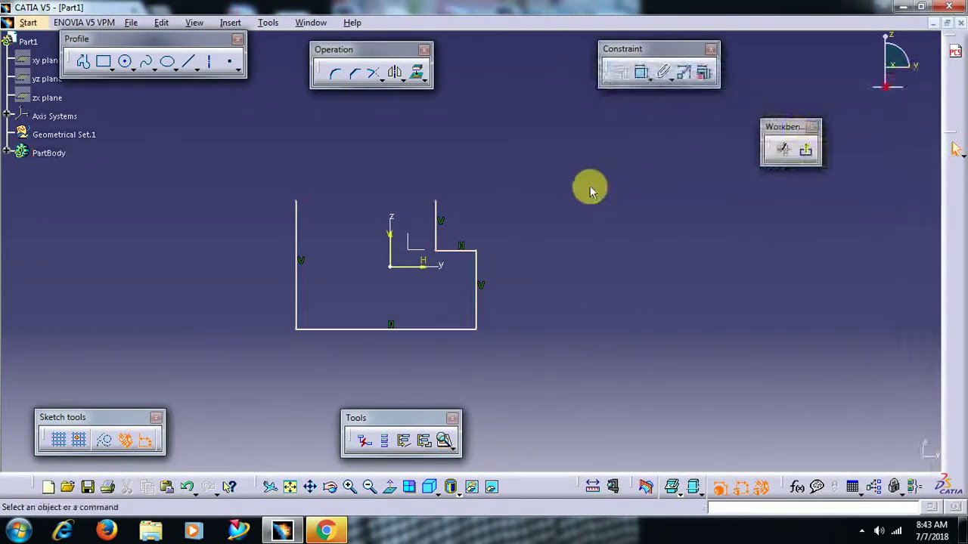
pyautogui.click(806, 150)
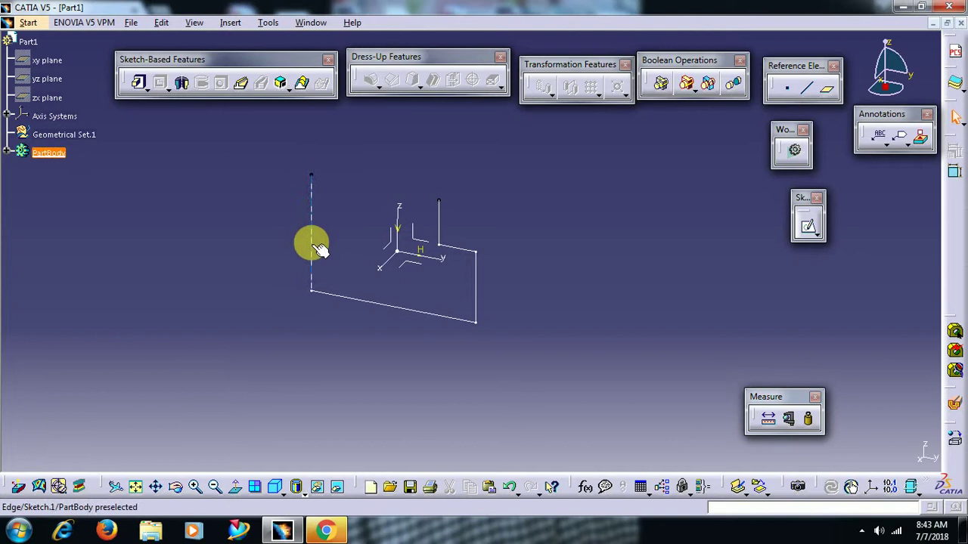
pyautogui.doubleClick(443, 218)
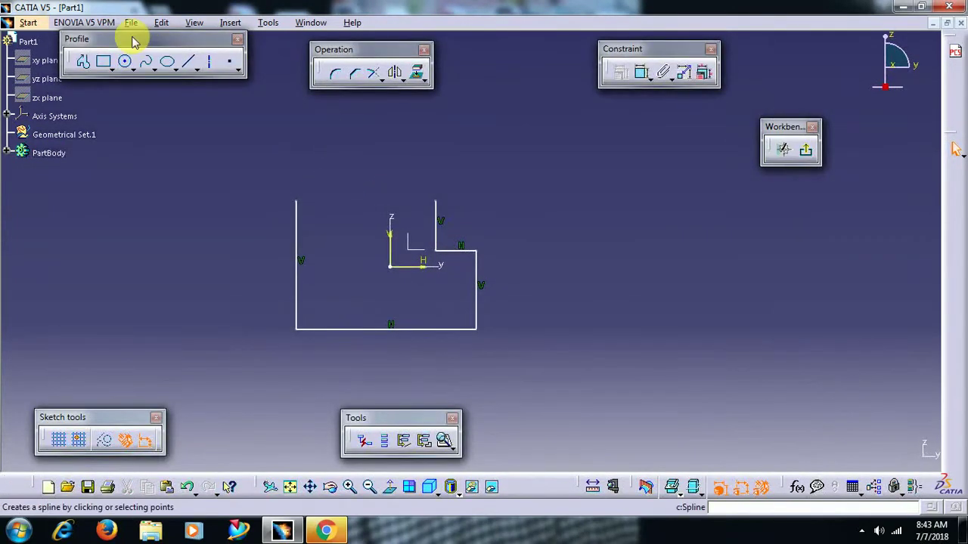
# Draw a horizontal top line from the left edge to the right edge, closing the profile.
pyautogui.click(188, 61)
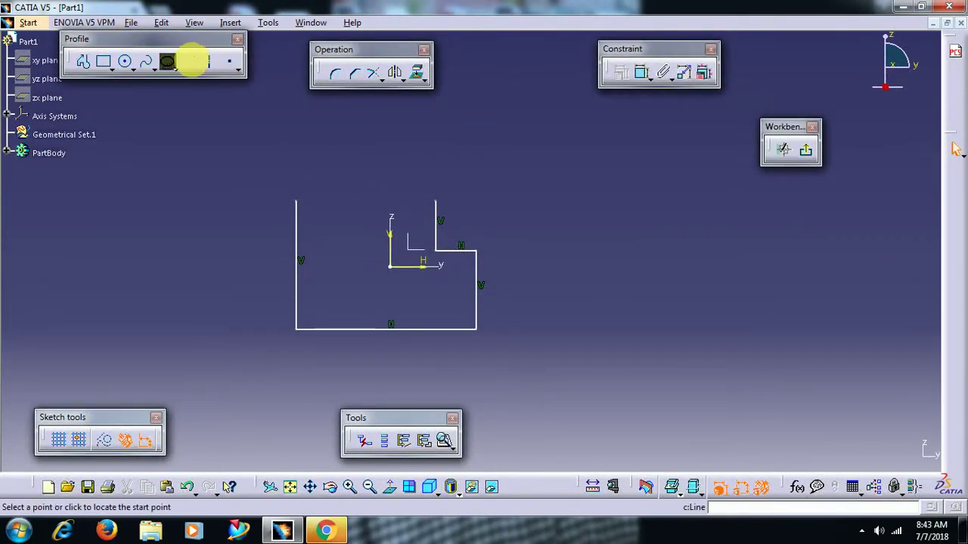
pyautogui.click(296, 201)
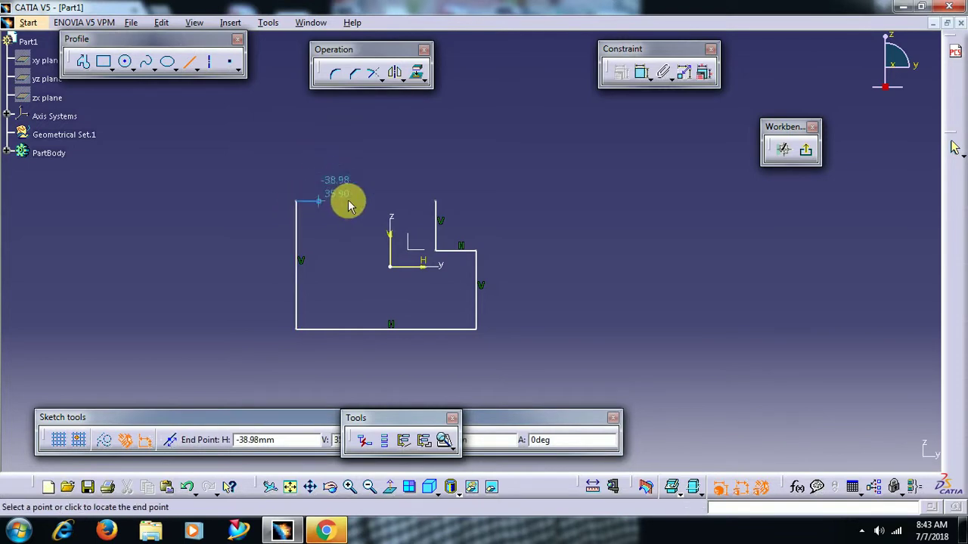
pyautogui.click(436, 201)
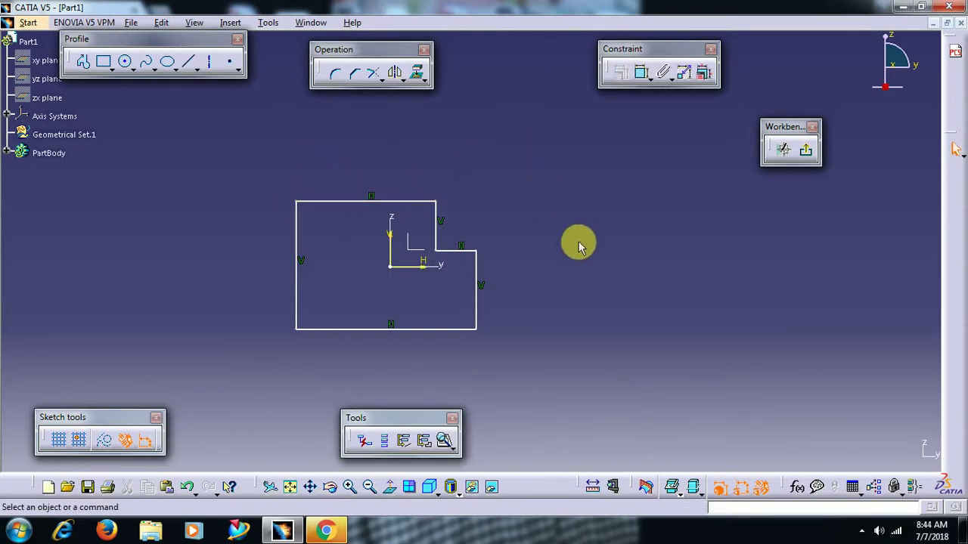
# Place a standalone point in the sketch away from the stepped profile.
pyautogui.moveTo(579, 231); pyautogui.dragTo(577, 248, button='middle')
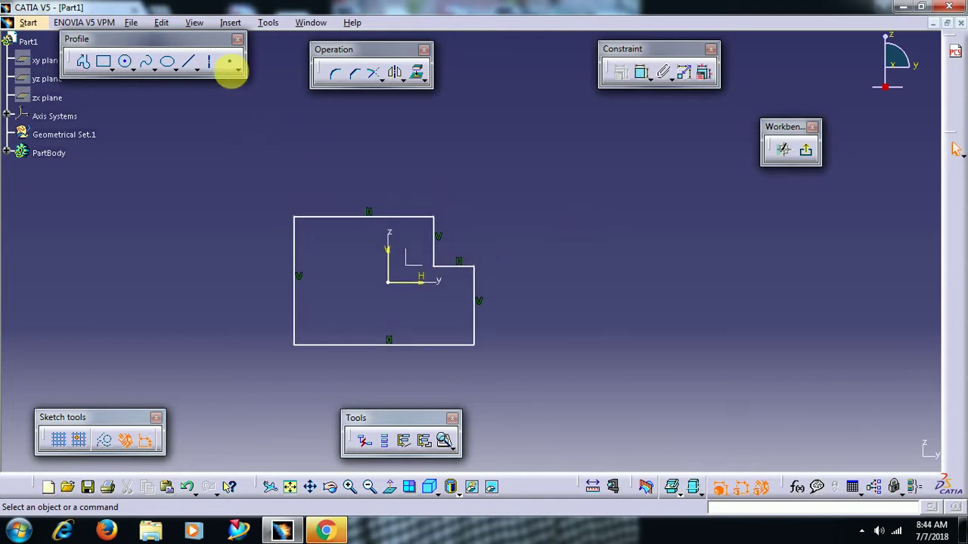
pyautogui.click(229, 67)
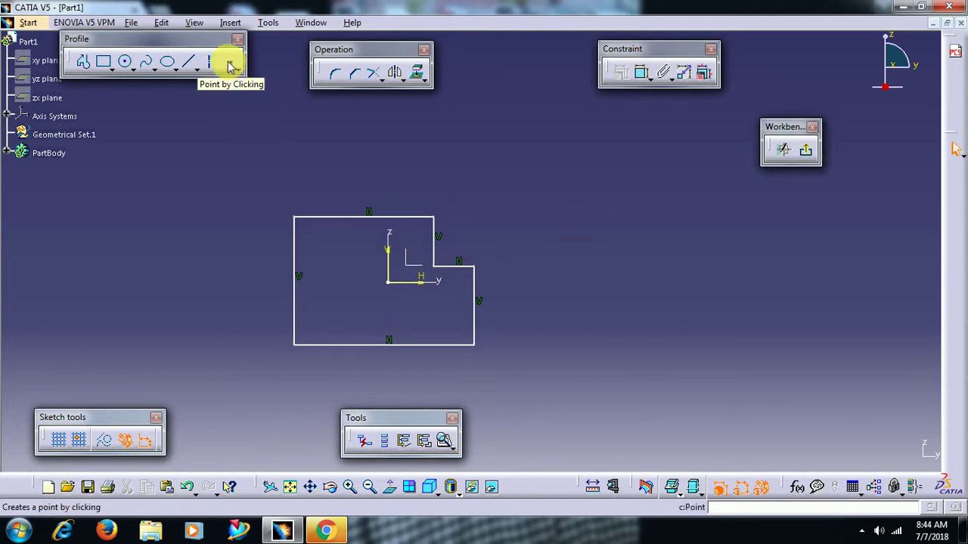
pyautogui.moveTo(633, 231); pyautogui.dragTo(432, 339, button='middle')
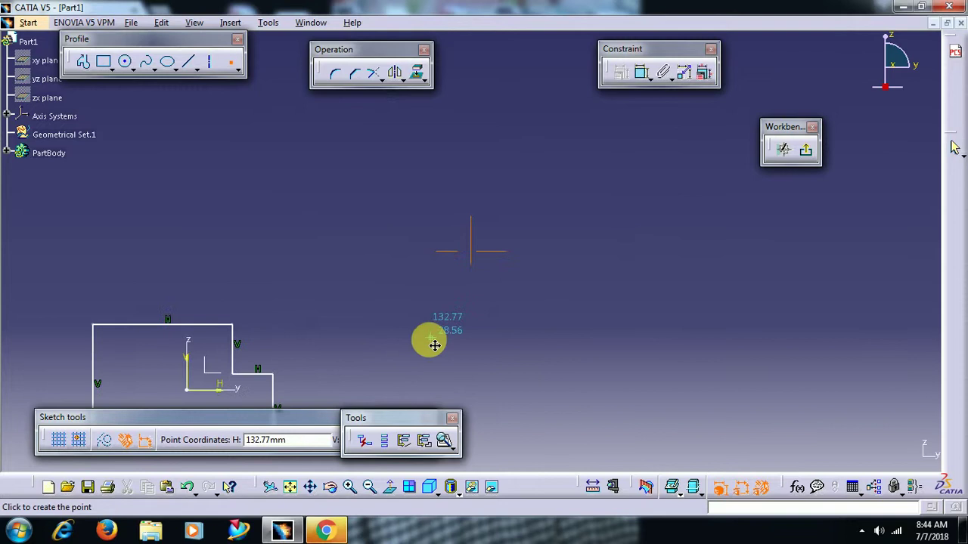
pyautogui.click(884, 131)
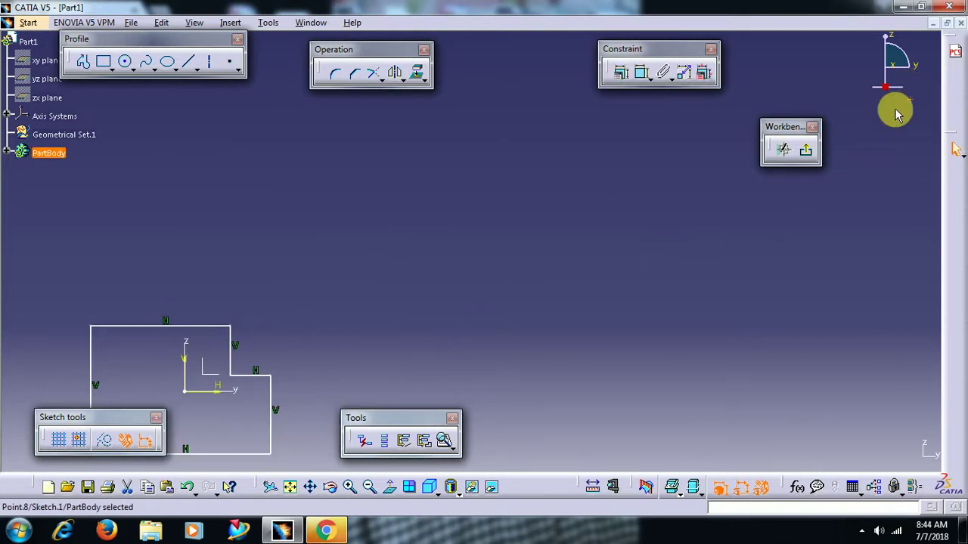
pyautogui.middleClick(588, 263)
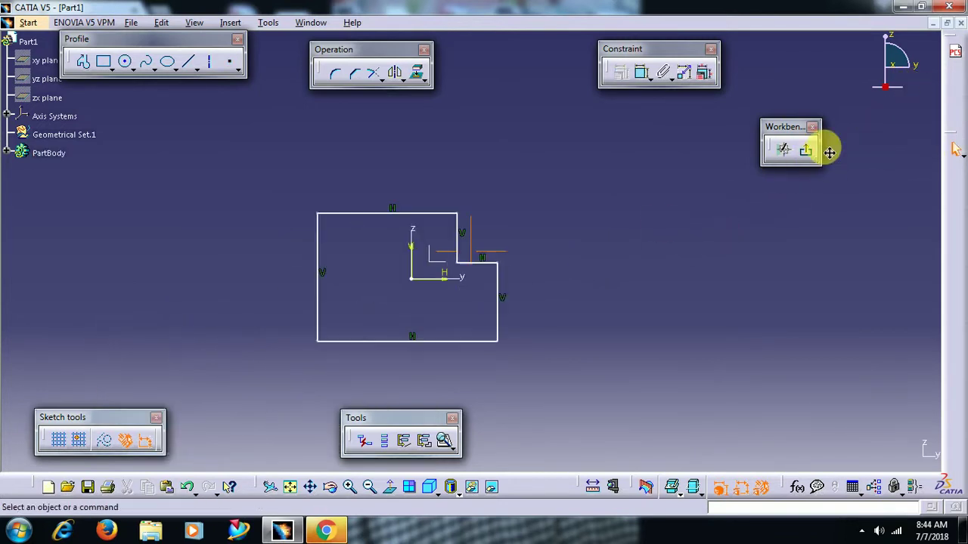
pyautogui.moveTo(595, 271); pyautogui.dragTo(654, 245, button='middle')
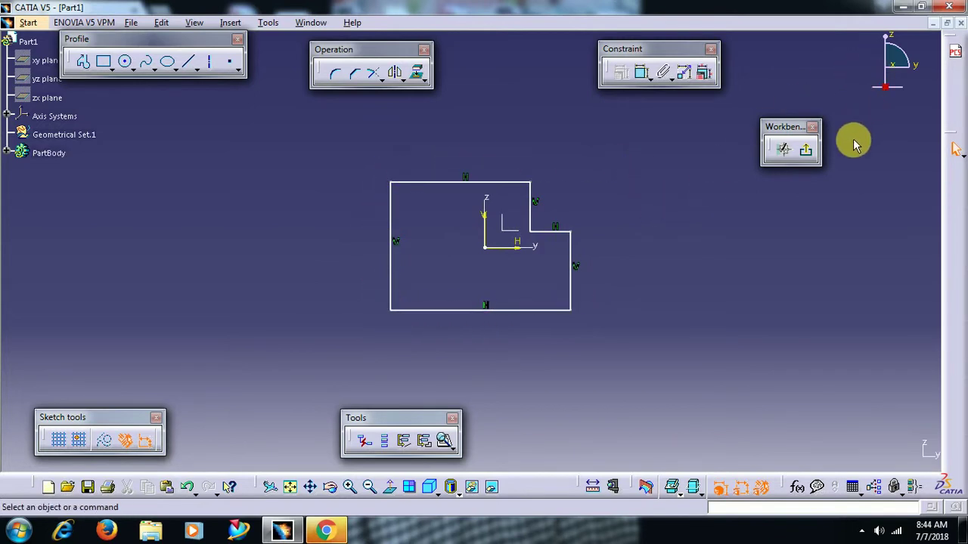
# Exit the sketch, attempt a Pad, accept the sketch-points warning, then cancel the pad.
pyautogui.click(808, 153)
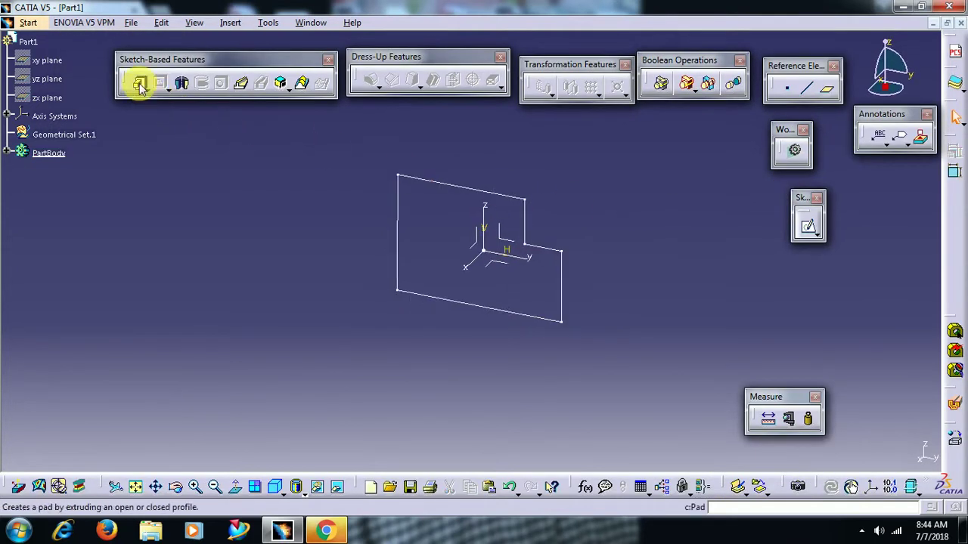
pyautogui.click(137, 82)
pyautogui.click(414, 178)
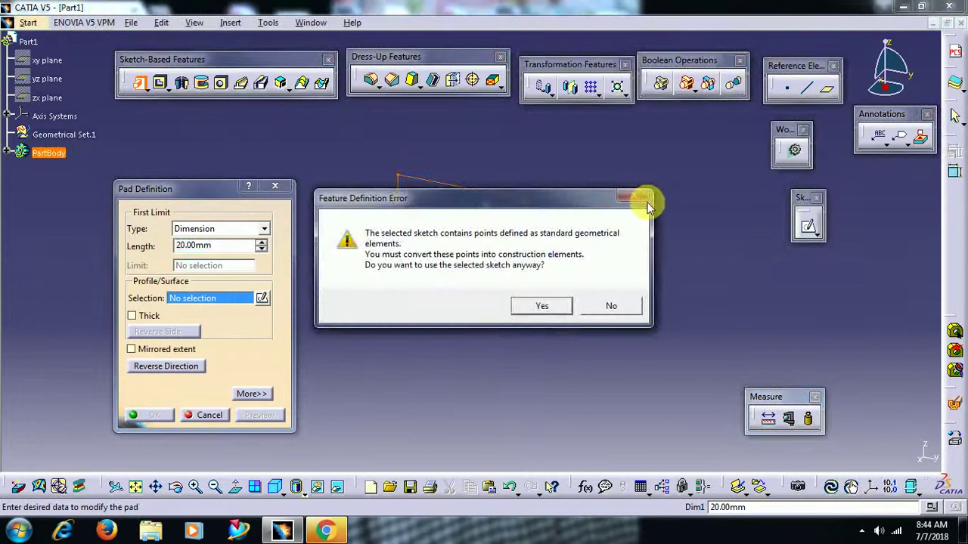
pyautogui.click(550, 307)
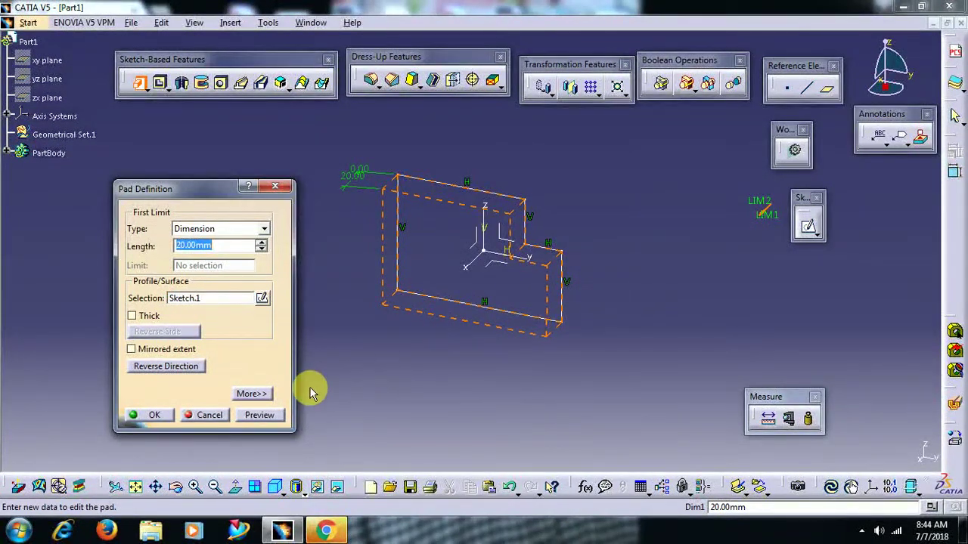
pyautogui.click(189, 422)
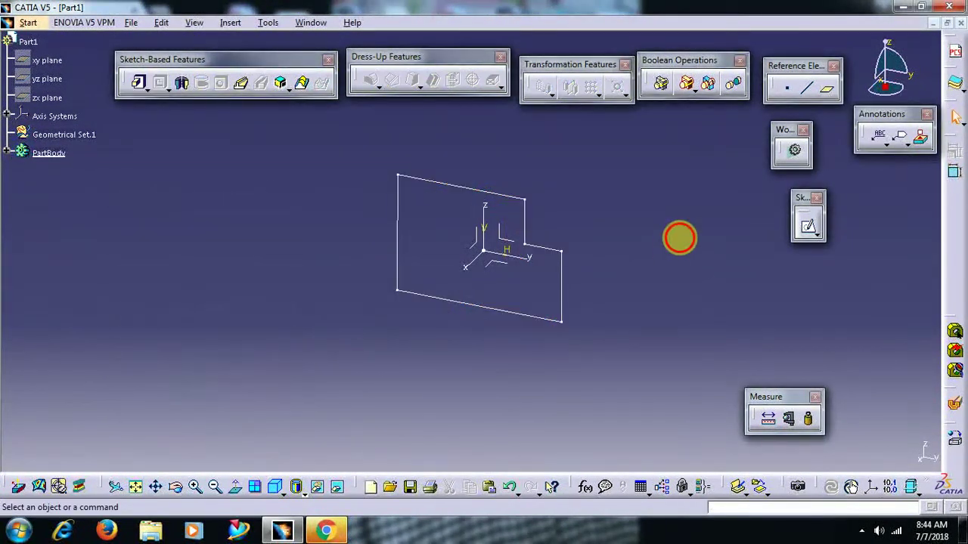
pyautogui.middleClick(684, 242)
pyautogui.moveTo(684, 242); pyautogui.dragTo(683, 220, button='middle')
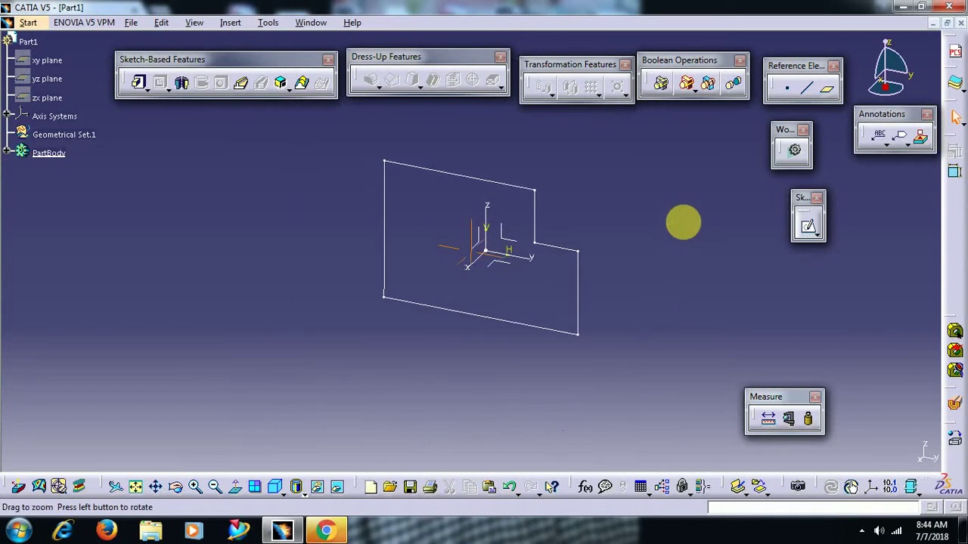
# Reopen the sketch and recentre the profile in the view.
pyautogui.doubleClick(581, 286)
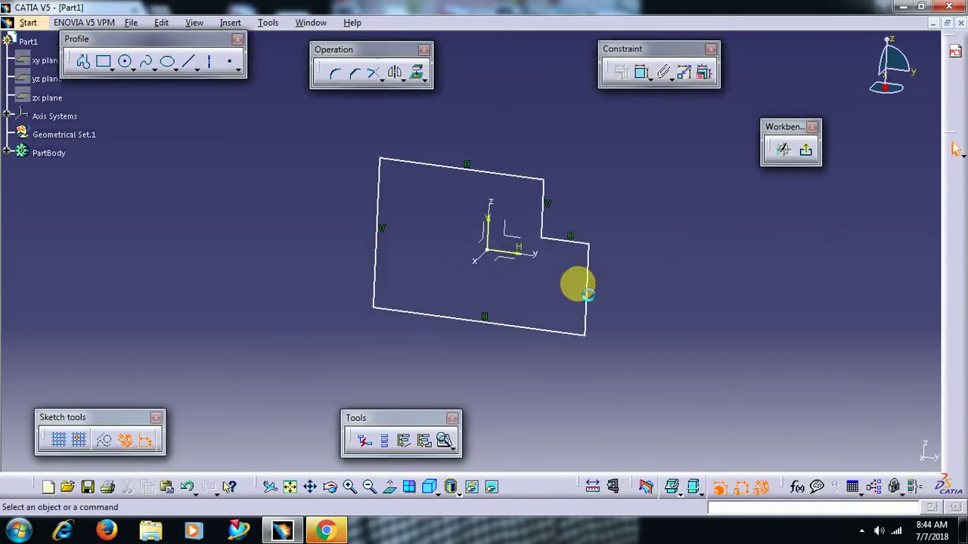
pyautogui.moveTo(754, 244)
pyautogui.mouseDown(button='middle')
pyautogui.moveTo(590, 313)
pyautogui.moveTo(704, 270)
pyautogui.moveTo(817, 210)
pyautogui.moveTo(696, 223)
pyautogui.mouseUp(button='middle')
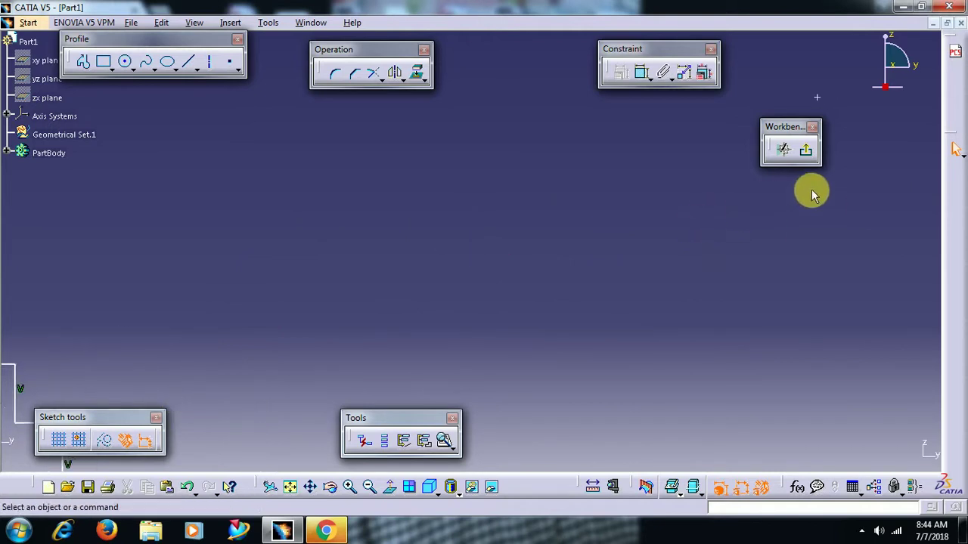
pyautogui.click(806, 150)
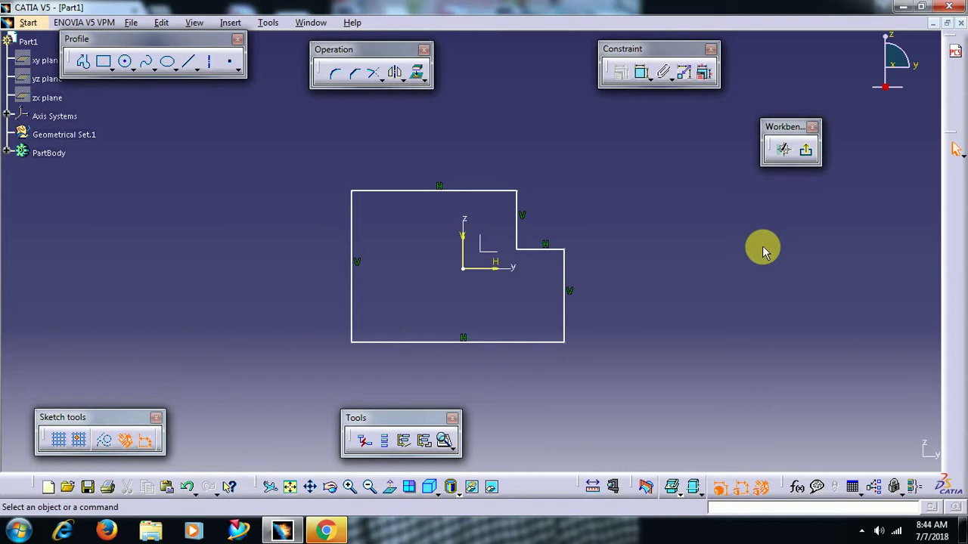
# In Sketch Analysis, delete the isolated Point.8 and close the report.
pyautogui.click(444, 441)
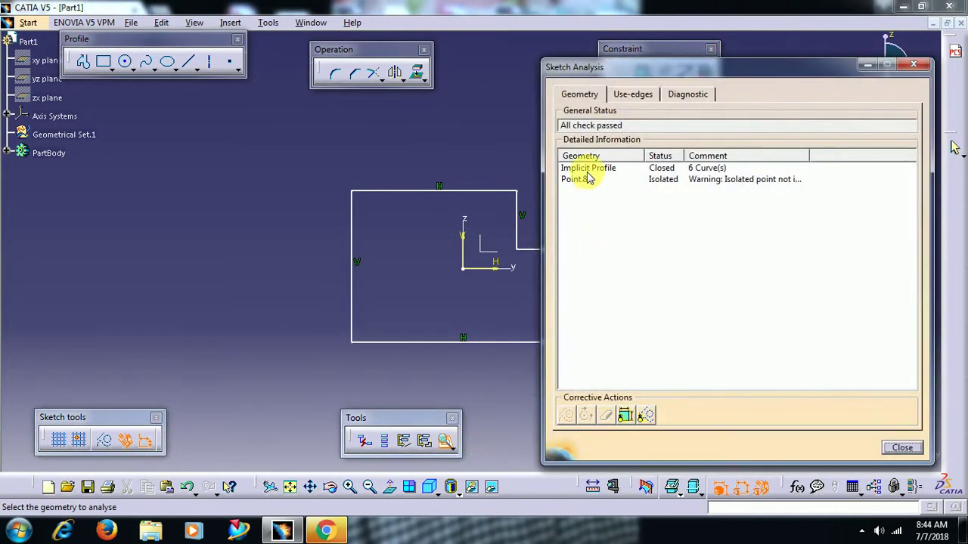
pyautogui.click(587, 169)
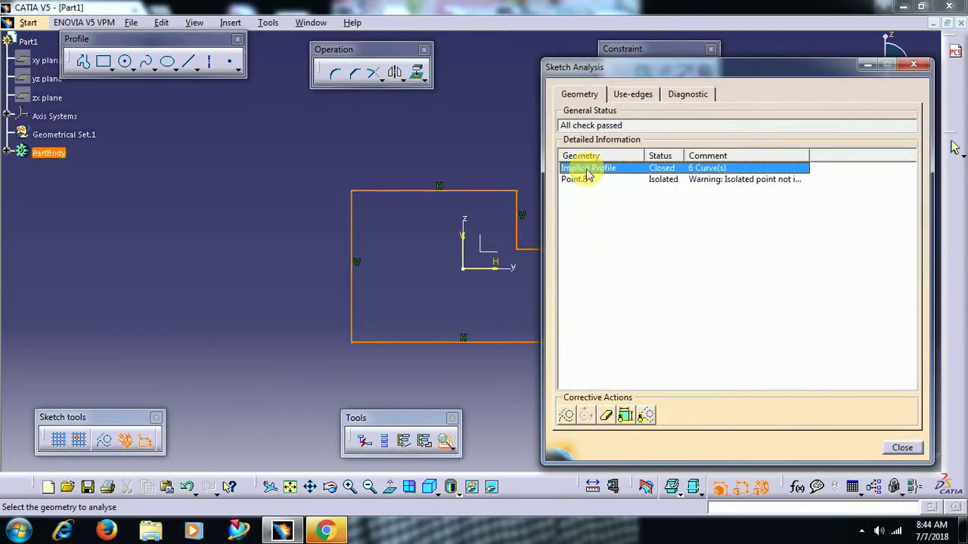
pyautogui.click(579, 180)
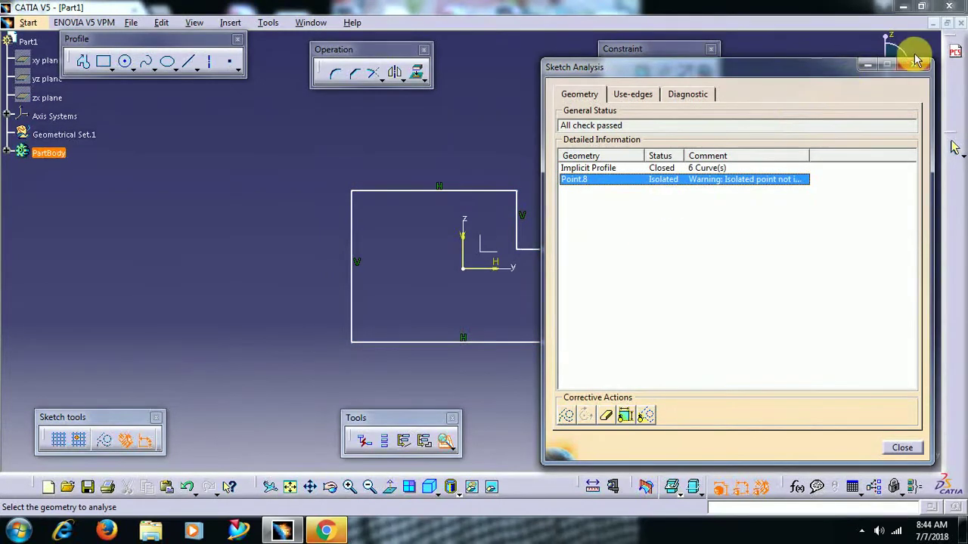
pyautogui.moveTo(812, 70); pyautogui.dragTo(672, 82)
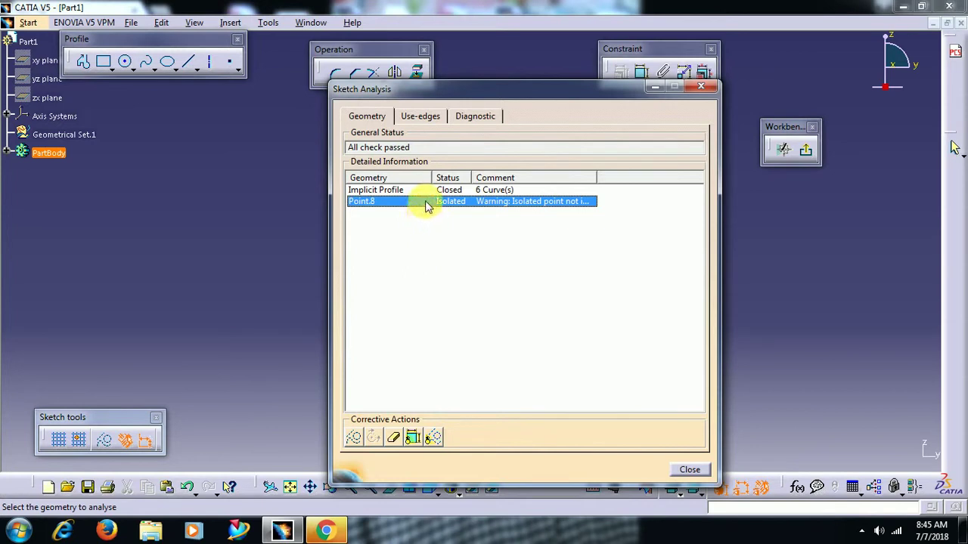
pyautogui.click(393, 440)
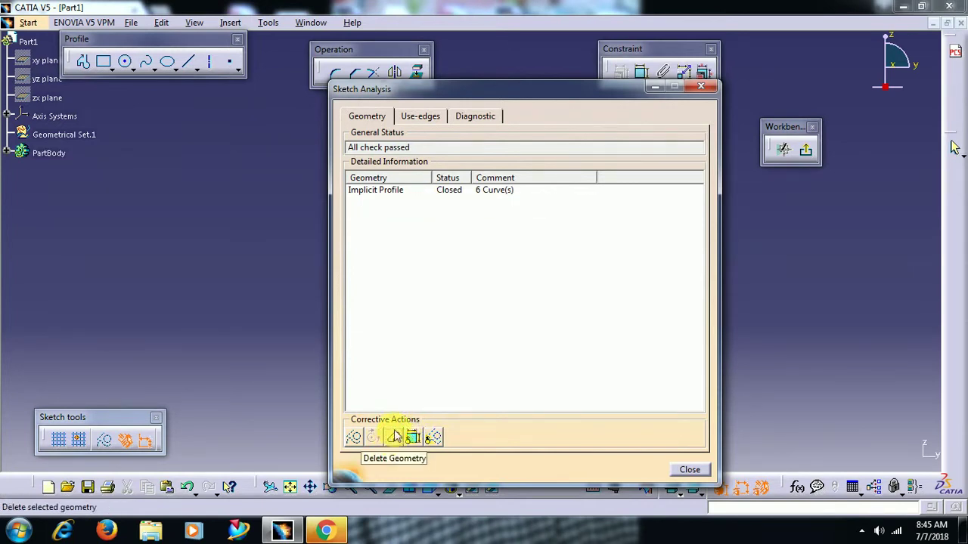
pyautogui.click(687, 471)
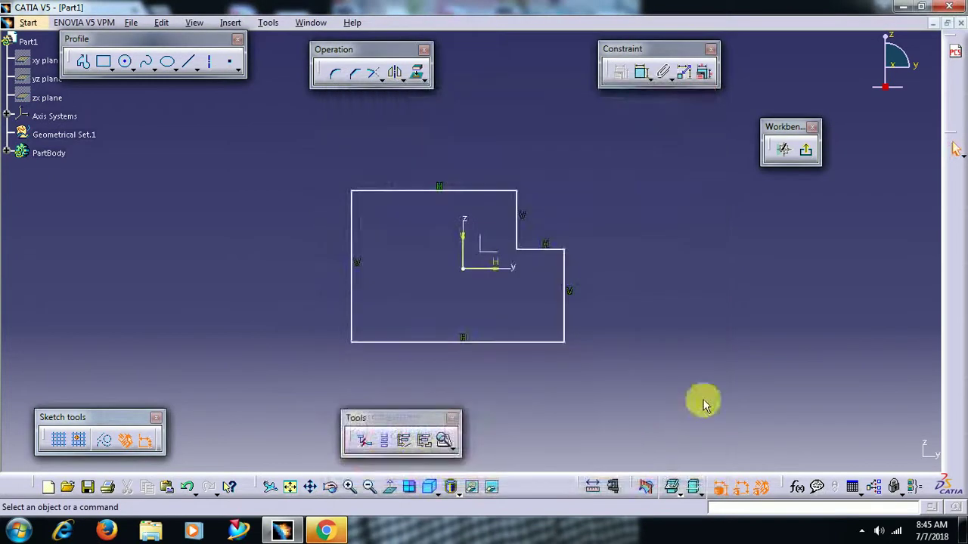
# Re-enter the sketch and choose the Fix Together constraint command.
pyautogui.click(806, 149)
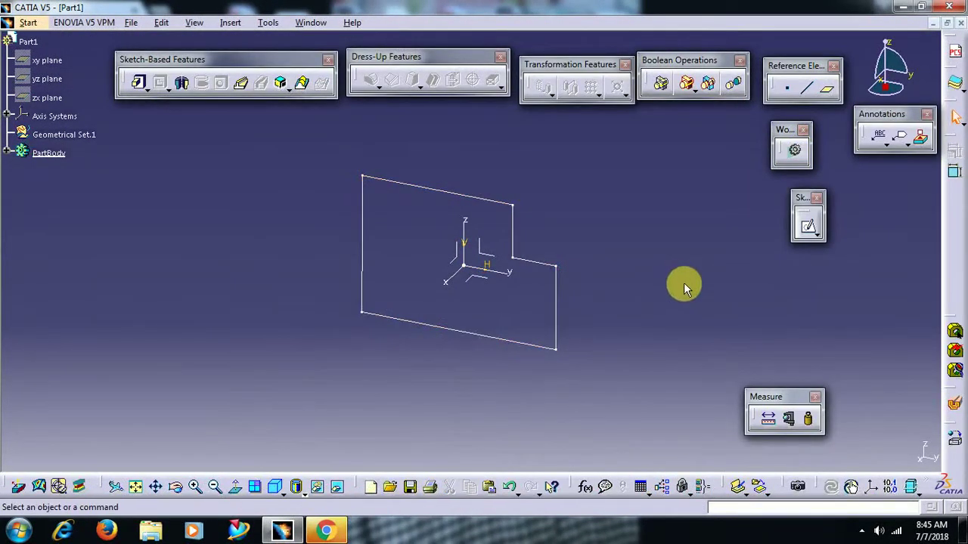
pyautogui.doubleClick(556, 306)
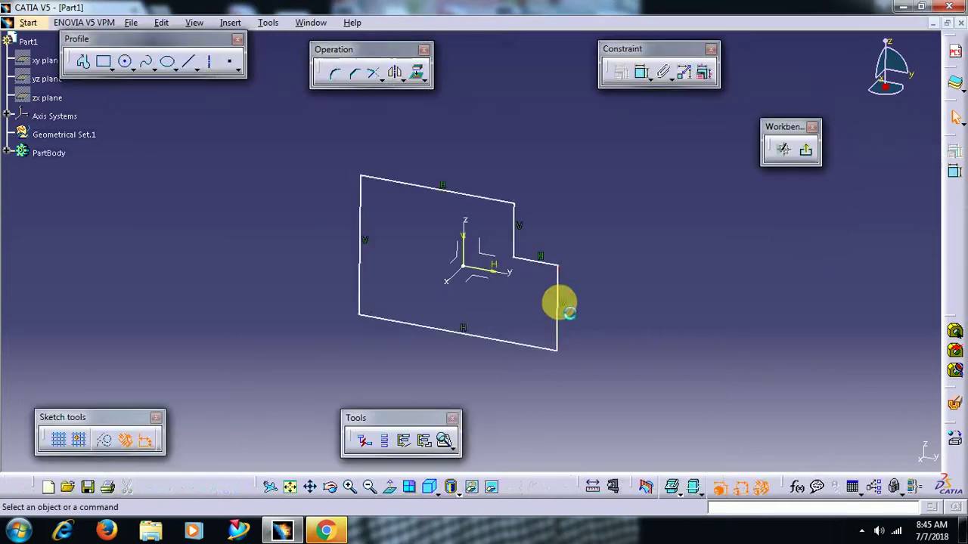
pyautogui.moveTo(605, 285); pyautogui.dragTo(664, 251, button='middle')
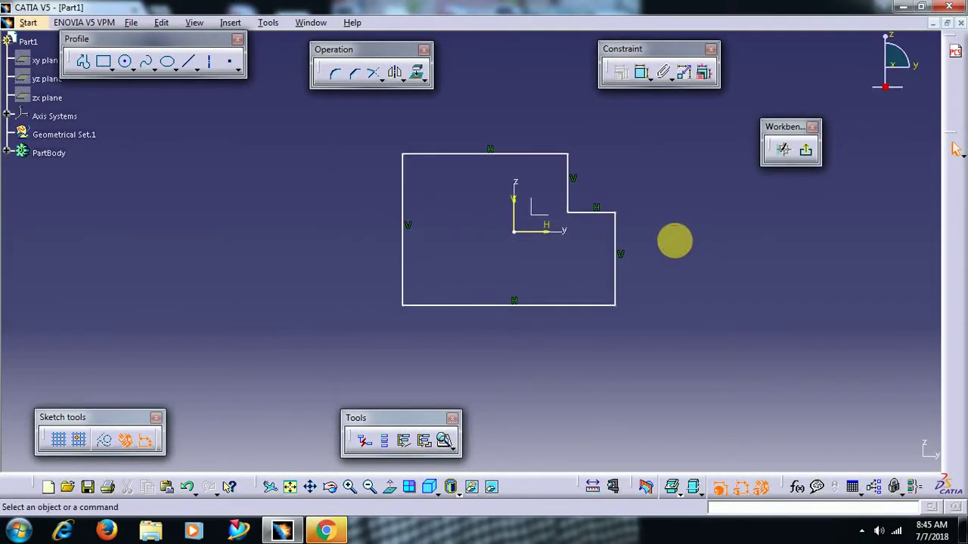
pyautogui.click(650, 77)
pyautogui.click(666, 85)
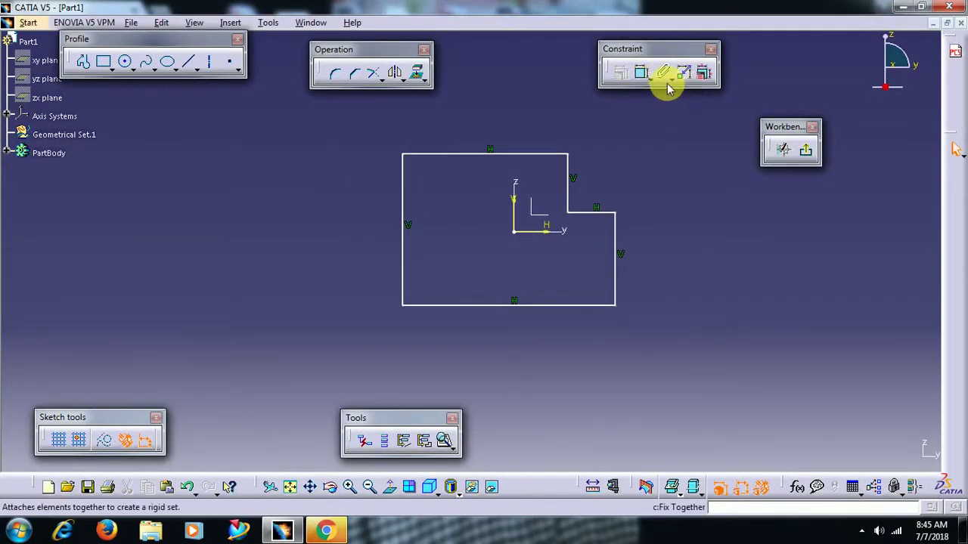
# Draw an extra line along the bottom edge, corner to corner, then exit to Part Design.
pyautogui.click(188, 63)
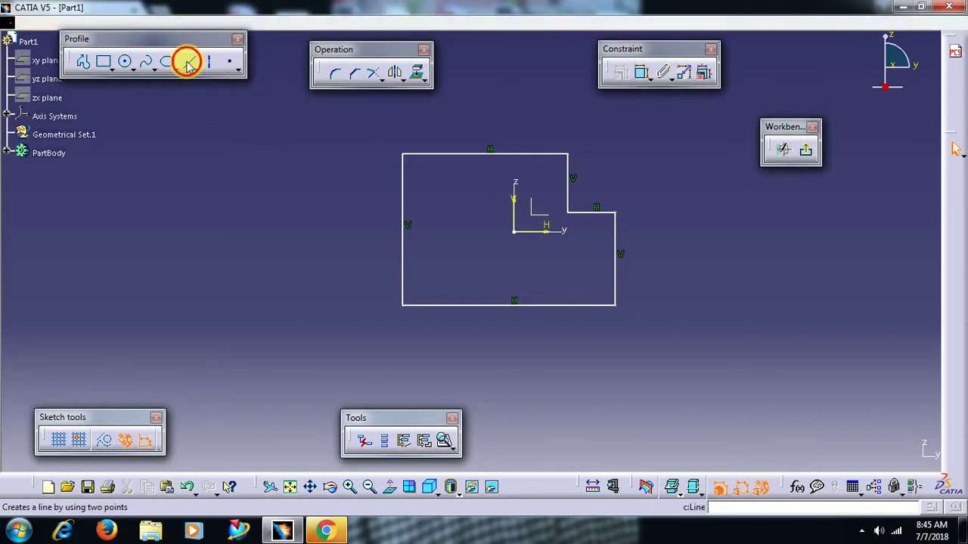
pyautogui.click(408, 306)
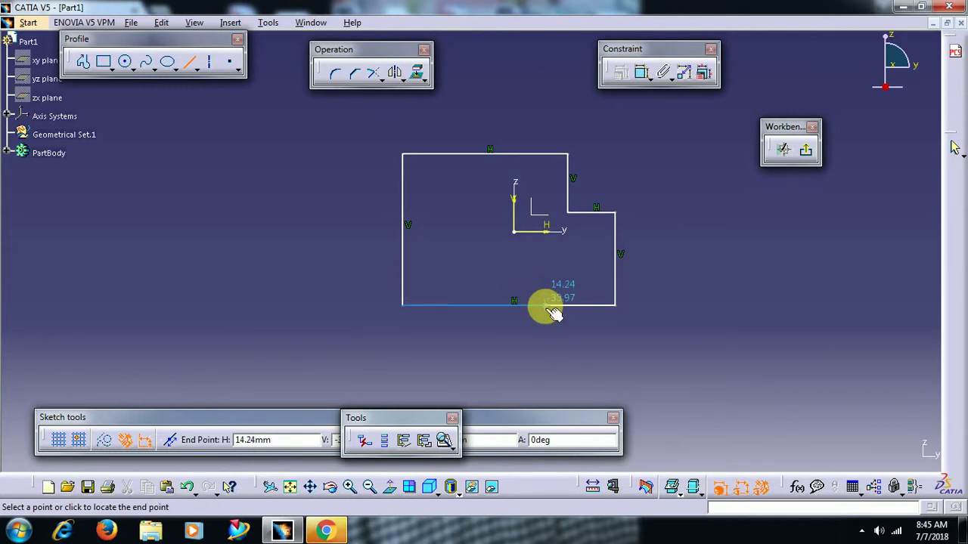
pyautogui.click(615, 307)
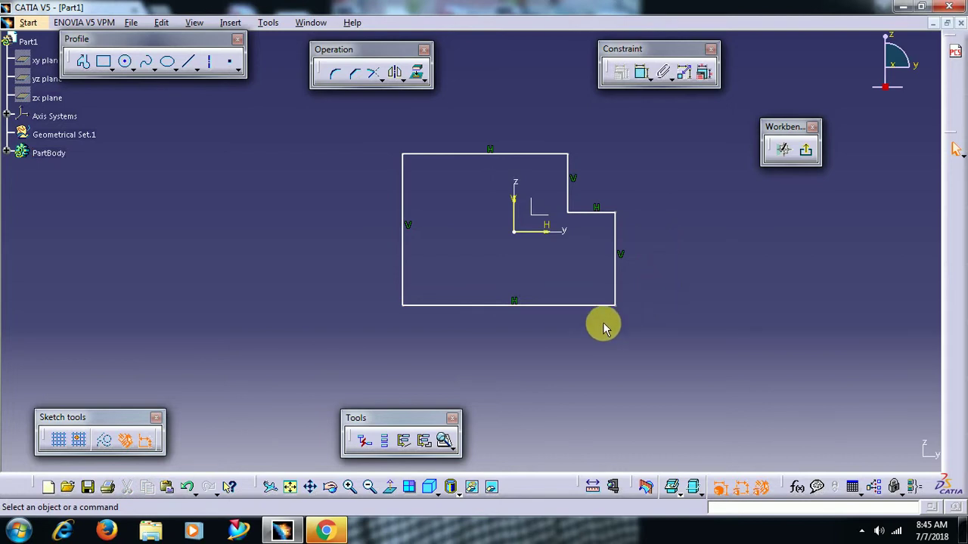
pyautogui.click(805, 149)
pyautogui.click(653, 319)
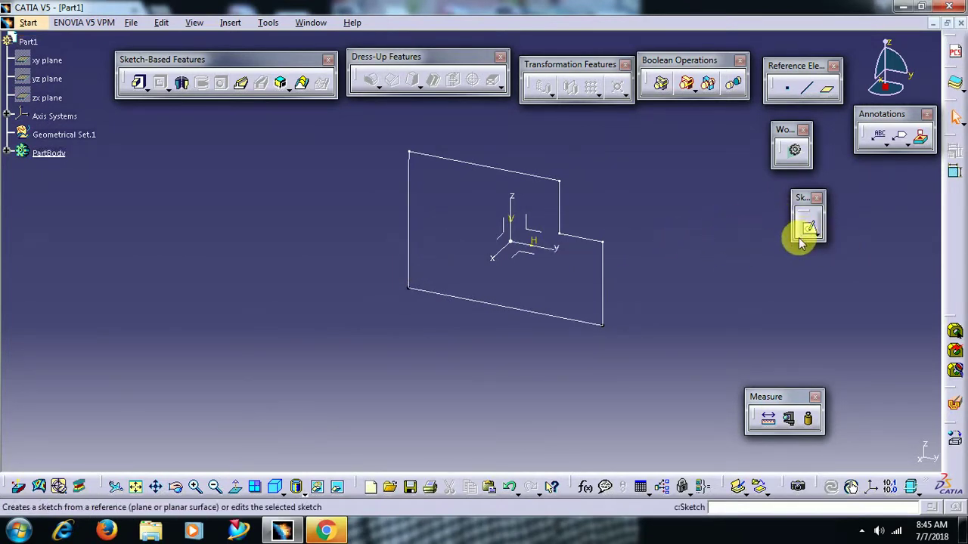
pyautogui.click(138, 83)
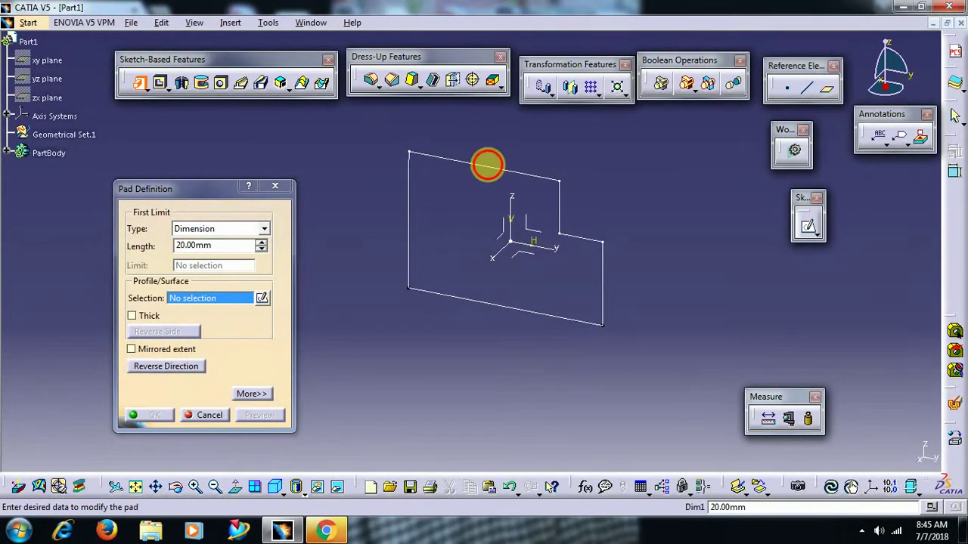
pyautogui.click(487, 165)
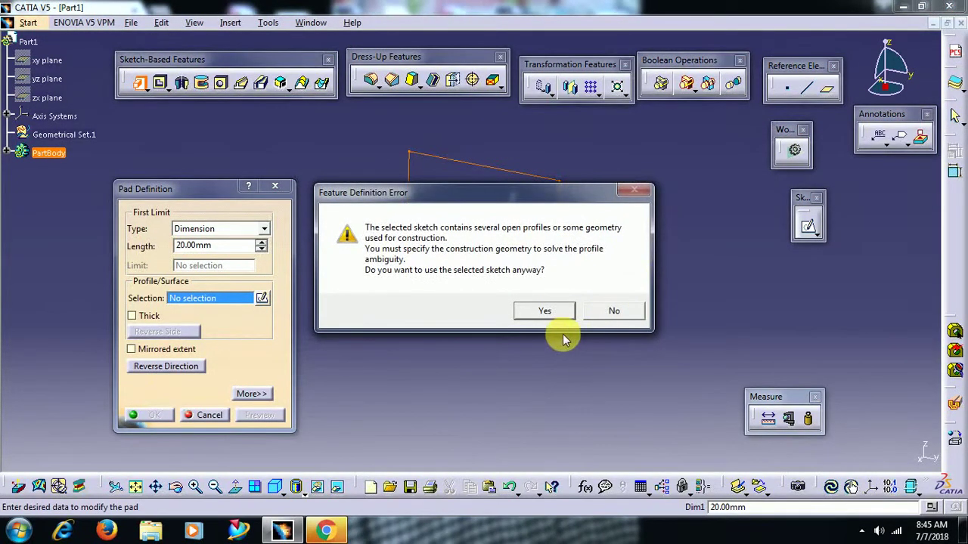
pyautogui.click(588, 313)
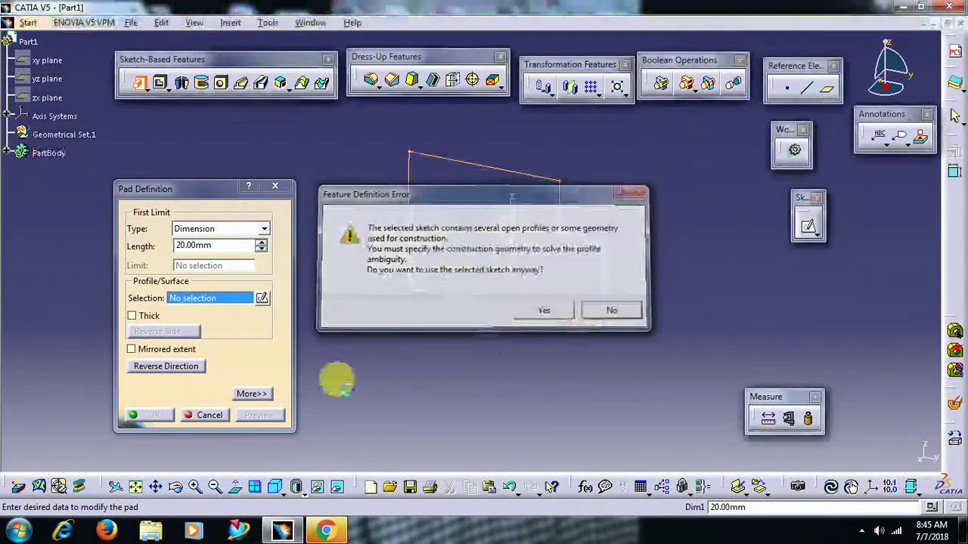
pyautogui.click(214, 415)
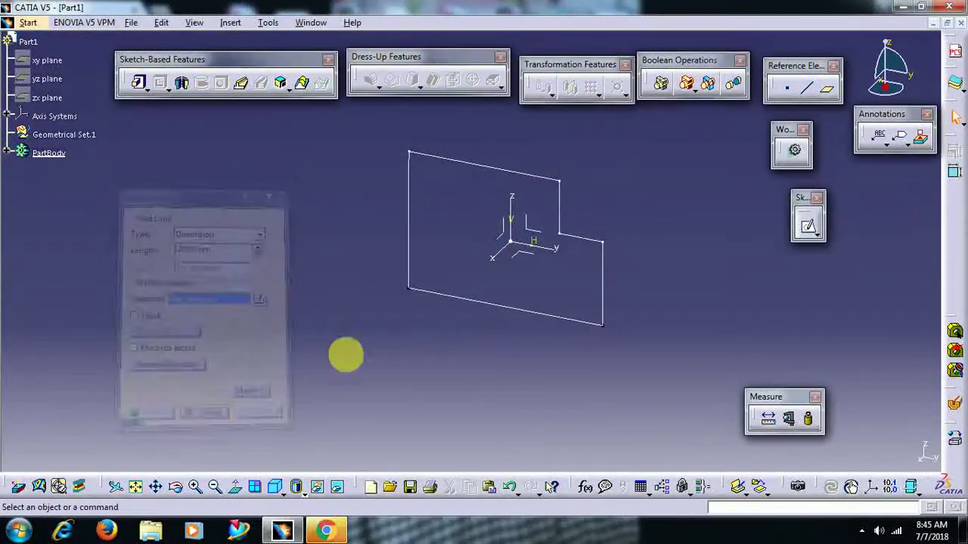
# Reopen the sketch and run Tools > Sketch Analysis.
pyautogui.doubleClick(492, 307)
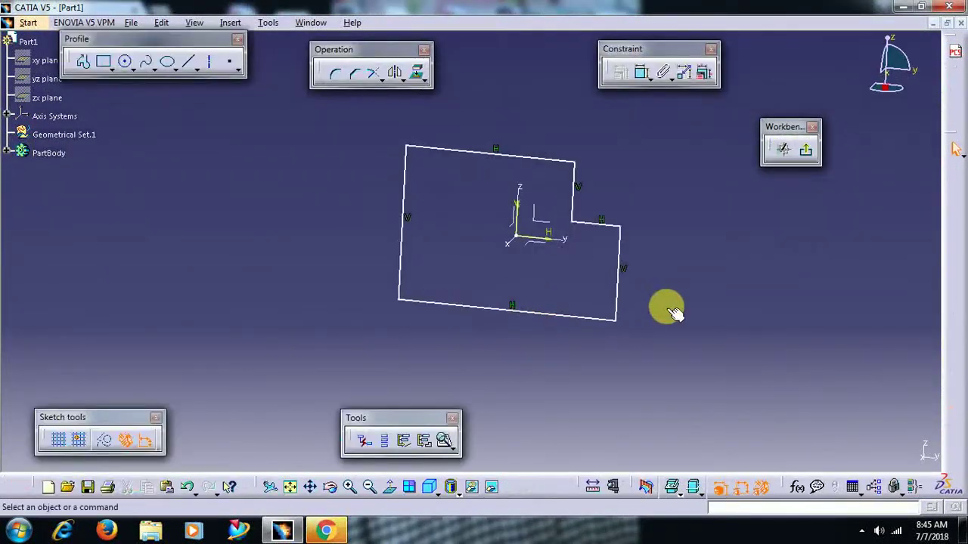
pyautogui.rightClick(556, 304)
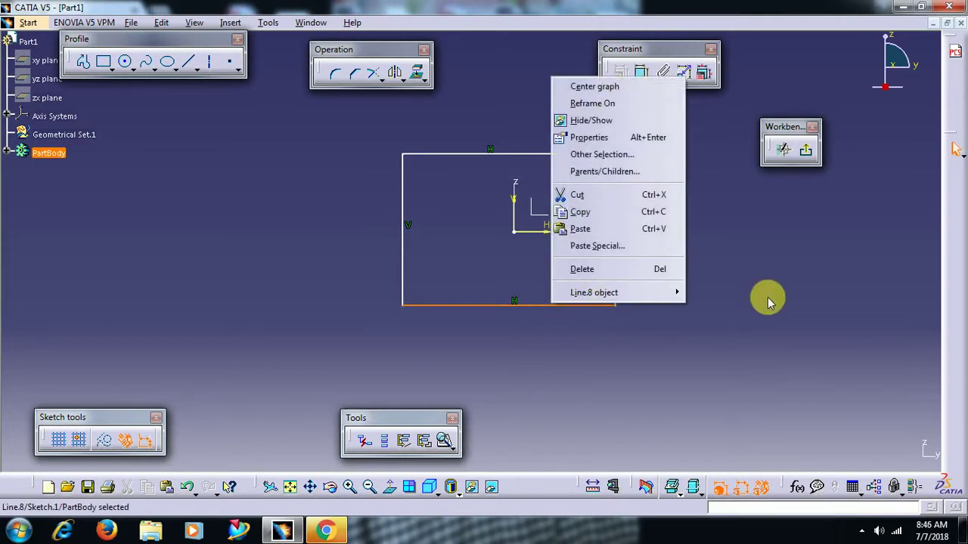
pyautogui.press('Escape')
pyautogui.click(268, 22)
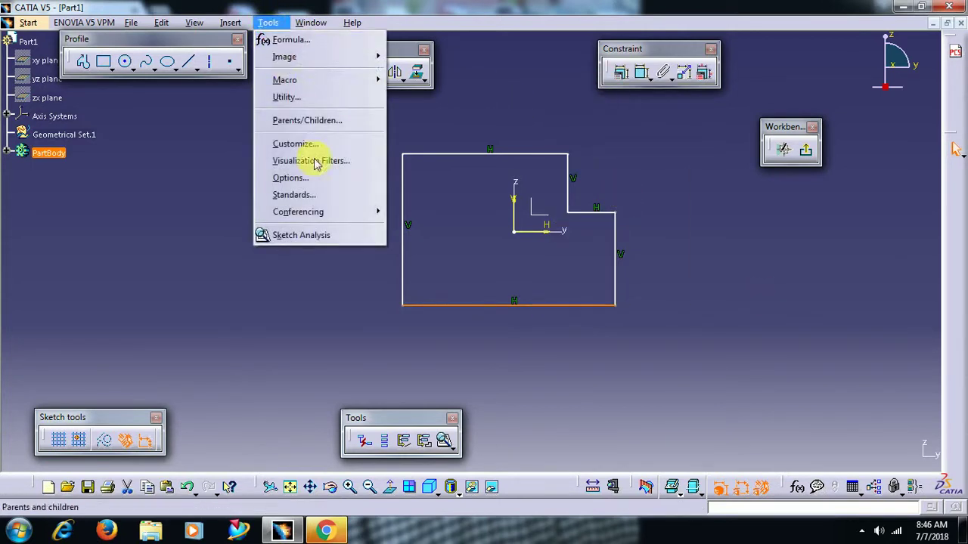
pyautogui.click(318, 235)
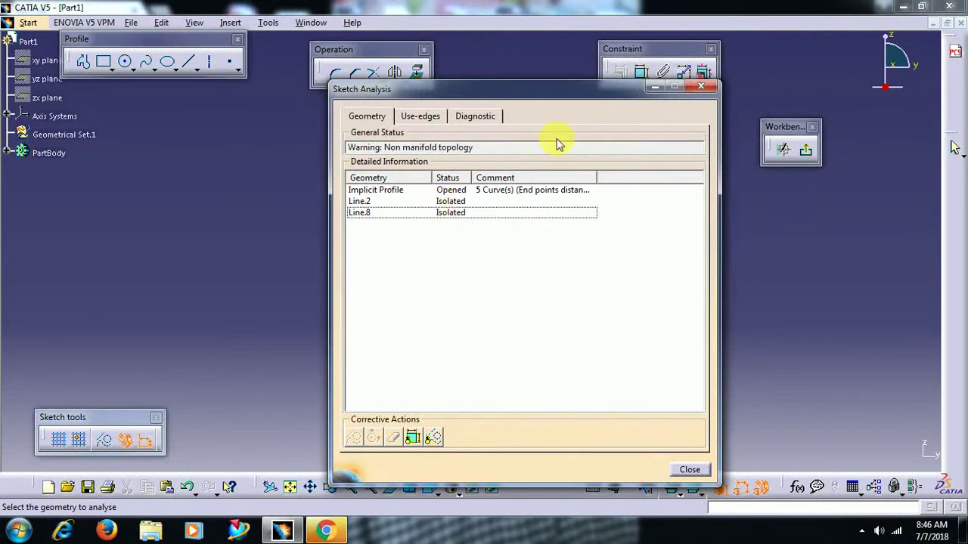
pyautogui.moveTo(592, 94); pyautogui.dragTo(313, 97)
# Delete the duplicate bottom line Line.8 and review the Diagnostic tab.
pyautogui.moveTo(605, 244); pyautogui.dragTo(771, 237, button='middle')
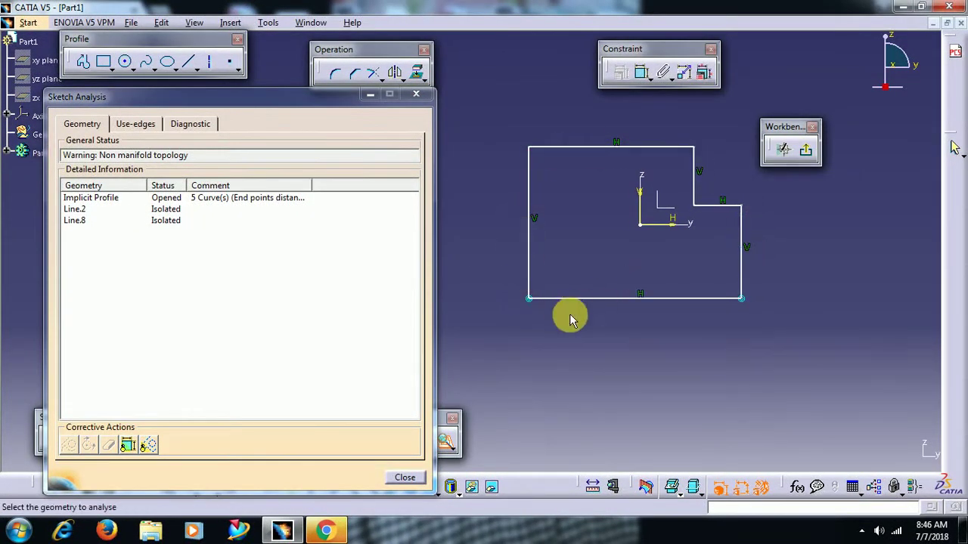
pyautogui.click(161, 210)
pyautogui.click(160, 222)
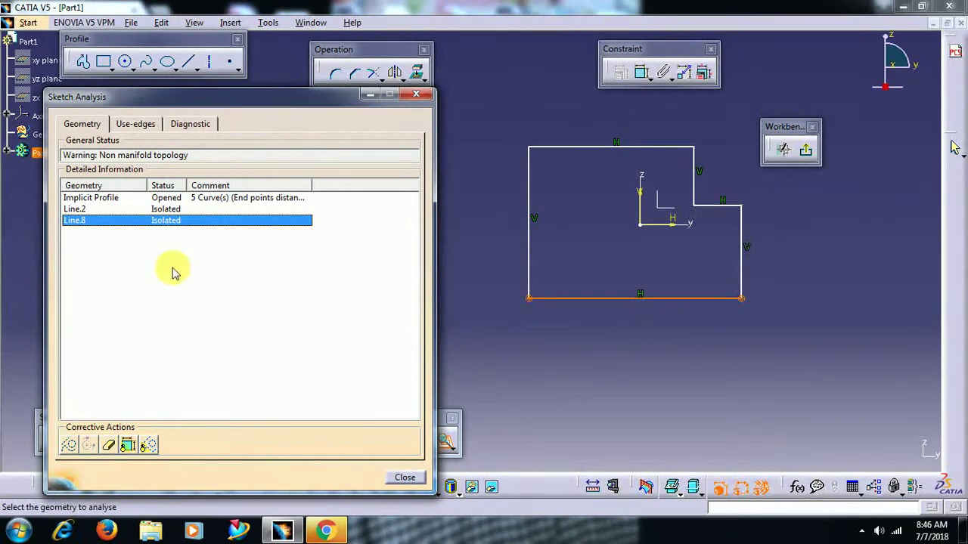
pyautogui.click(108, 446)
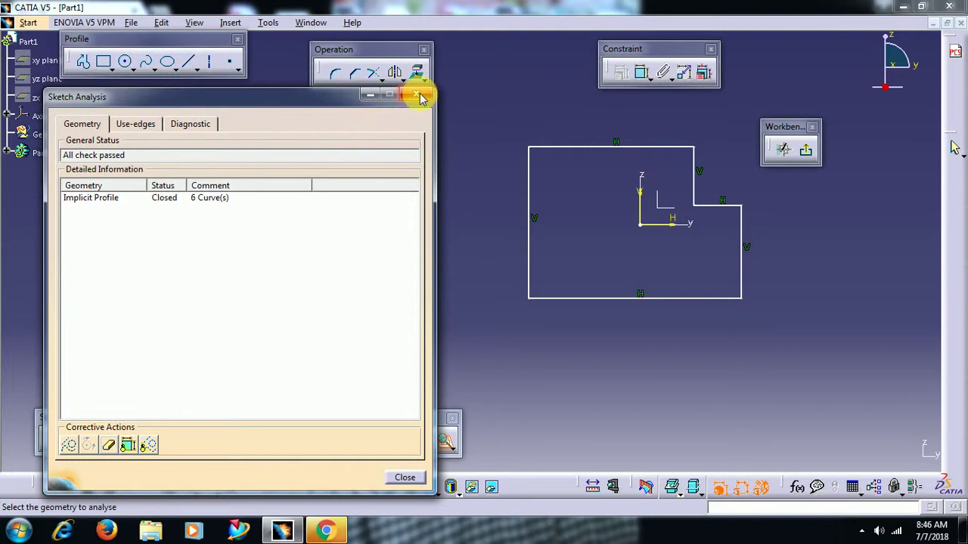
pyautogui.click(212, 127)
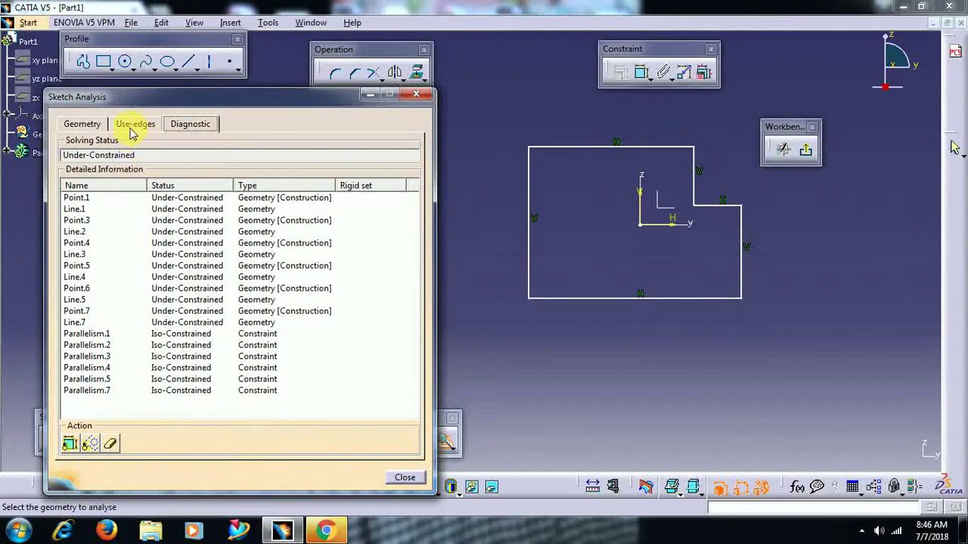
# Auto-constrain all six profile lines, adding dimensions like 51.33, 27.02 and 22.00.
pyautogui.click(85, 124)
pyautogui.click(410, 94)
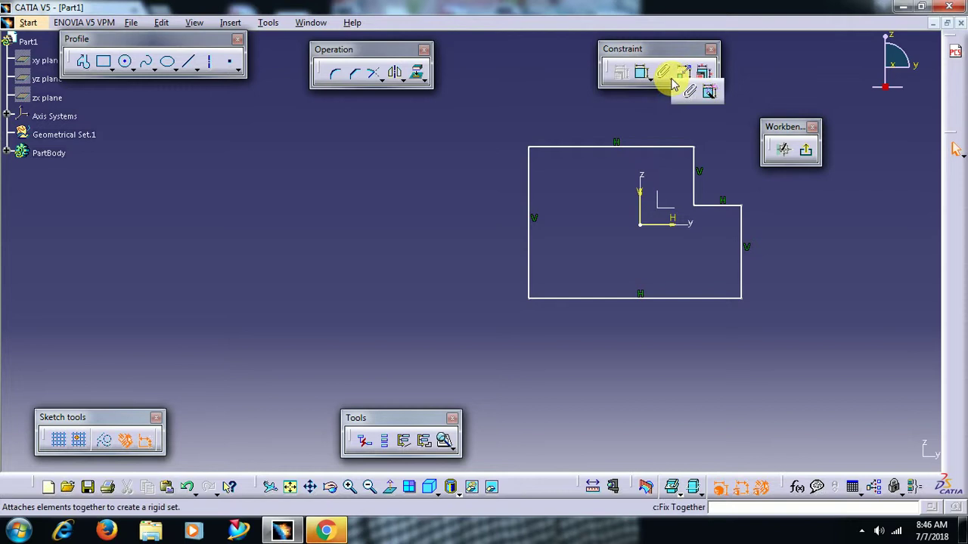
pyautogui.click(671, 81)
pyautogui.click(711, 94)
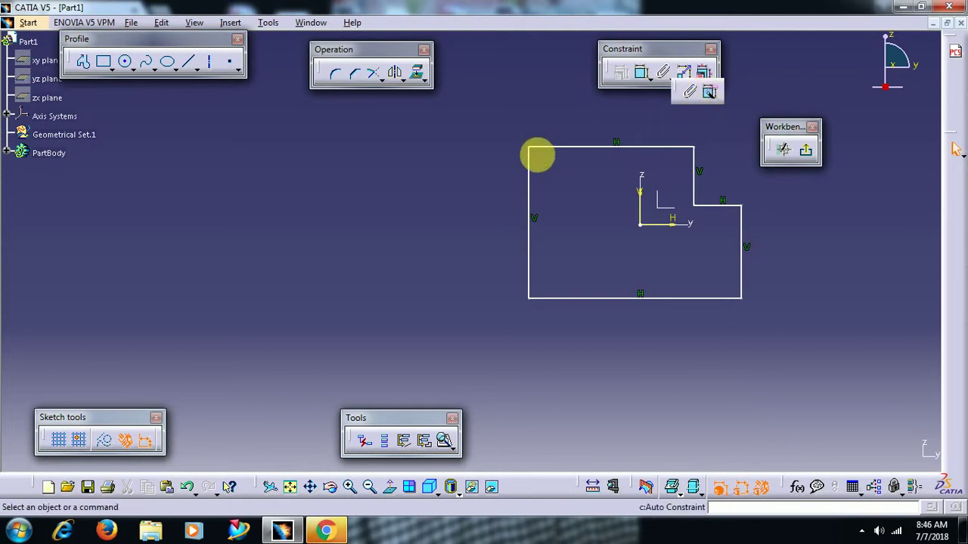
pyautogui.moveTo(506, 127); pyautogui.dragTo(807, 331)
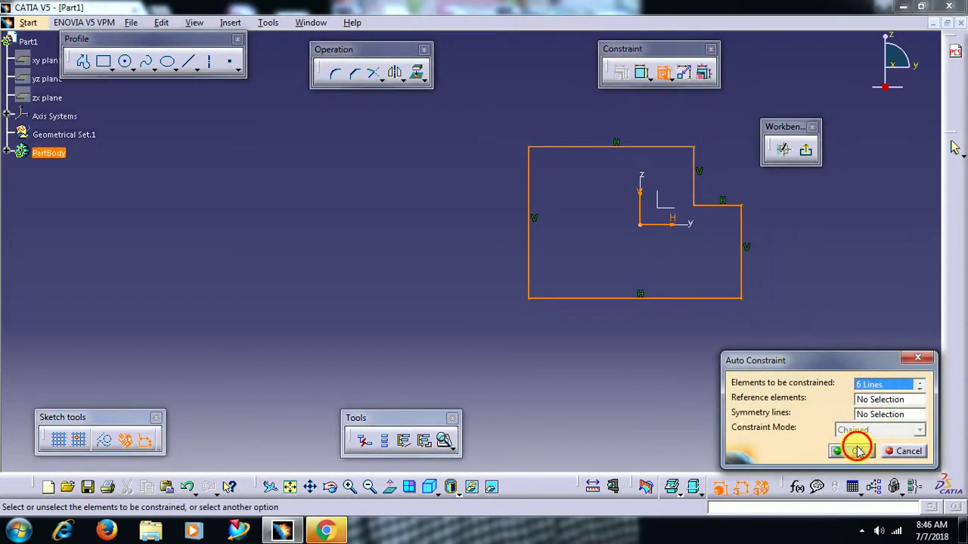
pyautogui.click(857, 451)
pyautogui.click(269, 23)
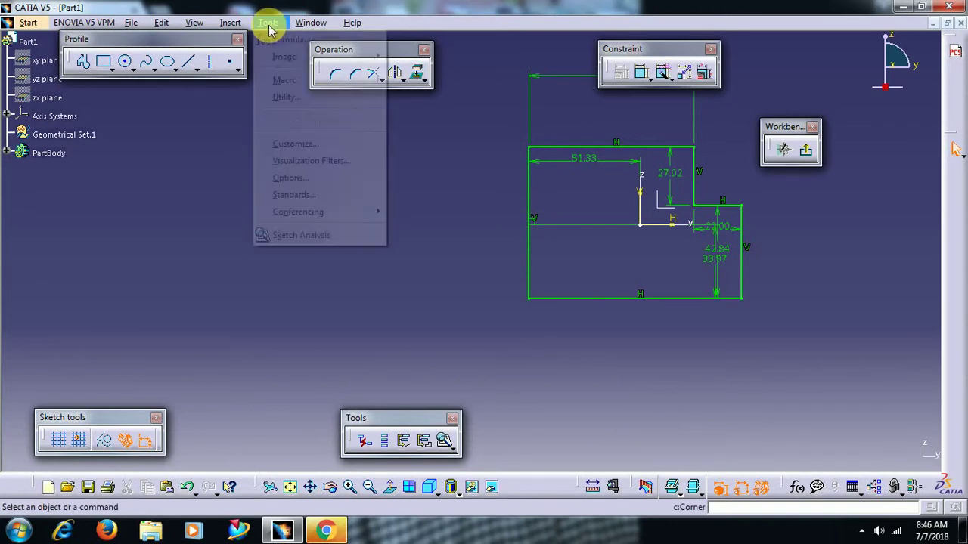
pyautogui.click(312, 185)
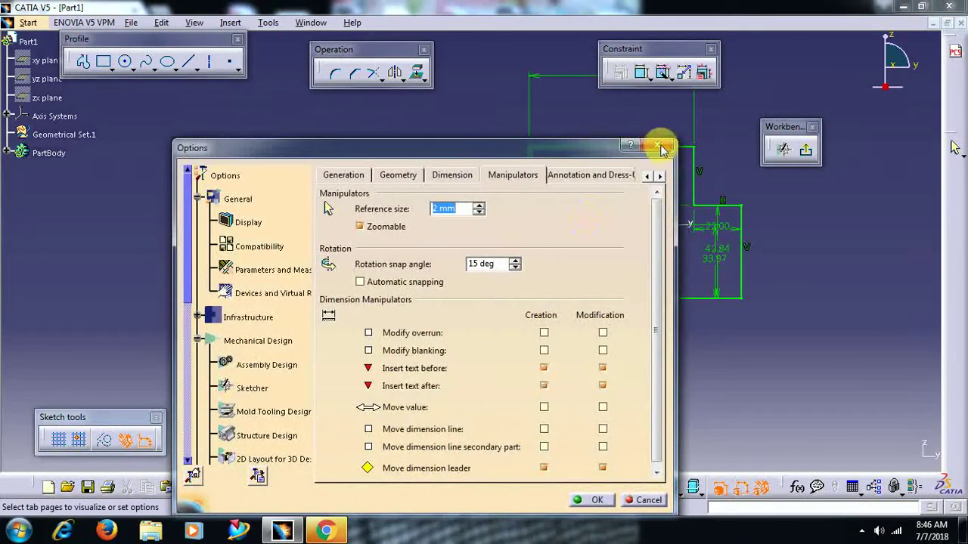
# Rerun Sketch Analysis and confirm the Diagnostic tab reports the sketch Iso-Constrained.
pyautogui.click(661, 147)
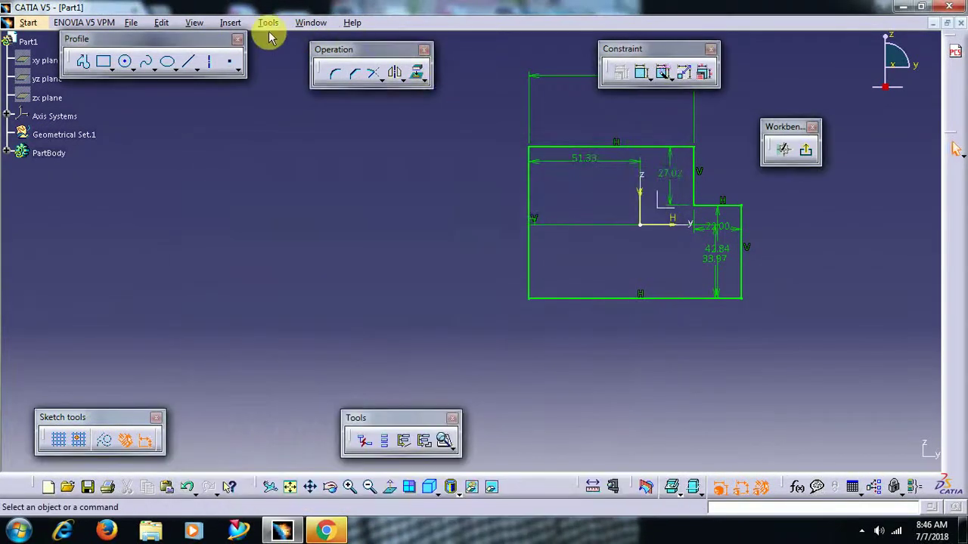
pyautogui.click(268, 23)
pyautogui.click(300, 235)
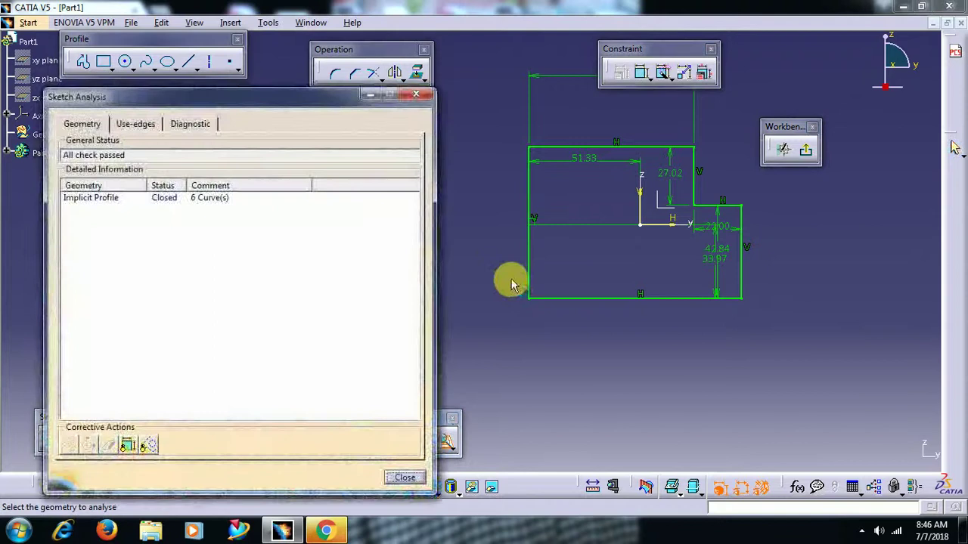
pyautogui.click(140, 124)
pyautogui.click(185, 125)
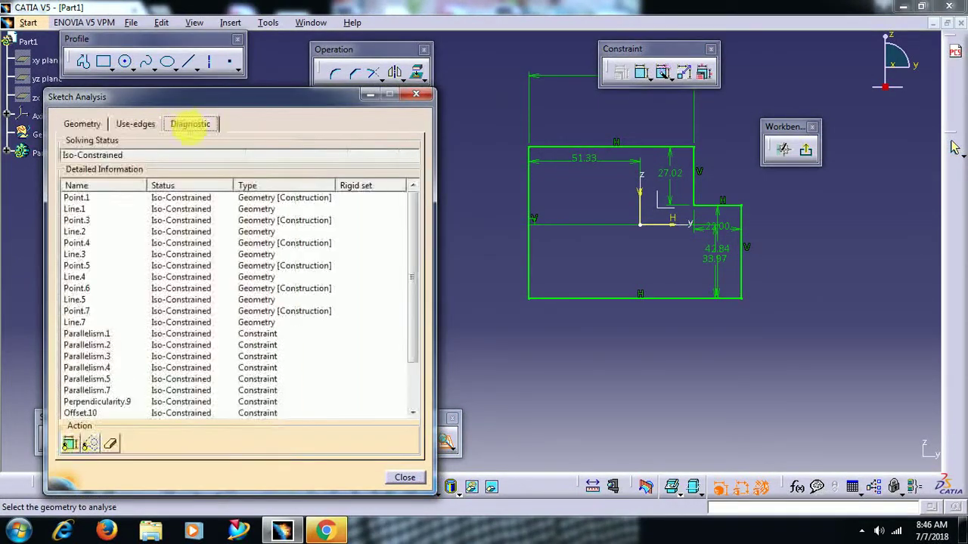
pyautogui.moveTo(410, 320); pyautogui.dragTo(412, 408)
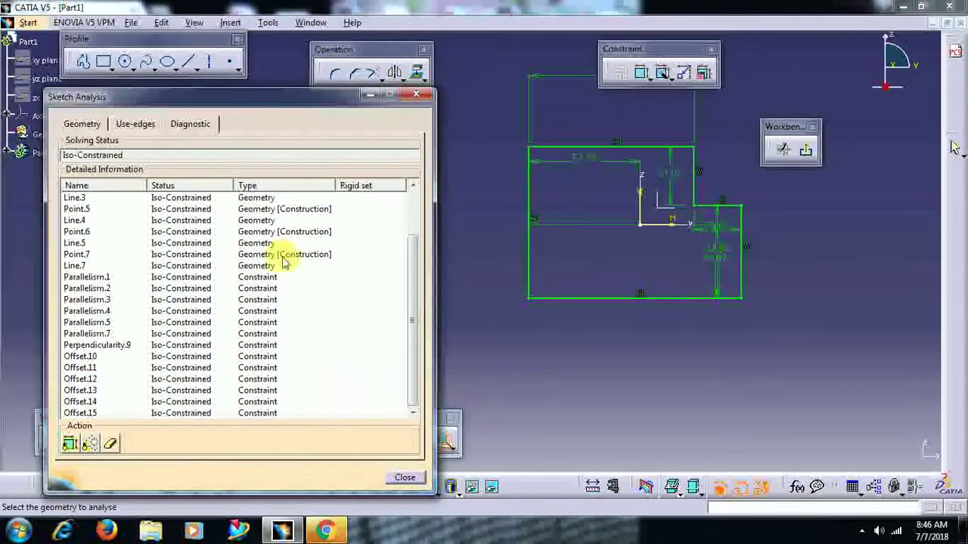
pyautogui.click(143, 125)
pyautogui.click(79, 125)
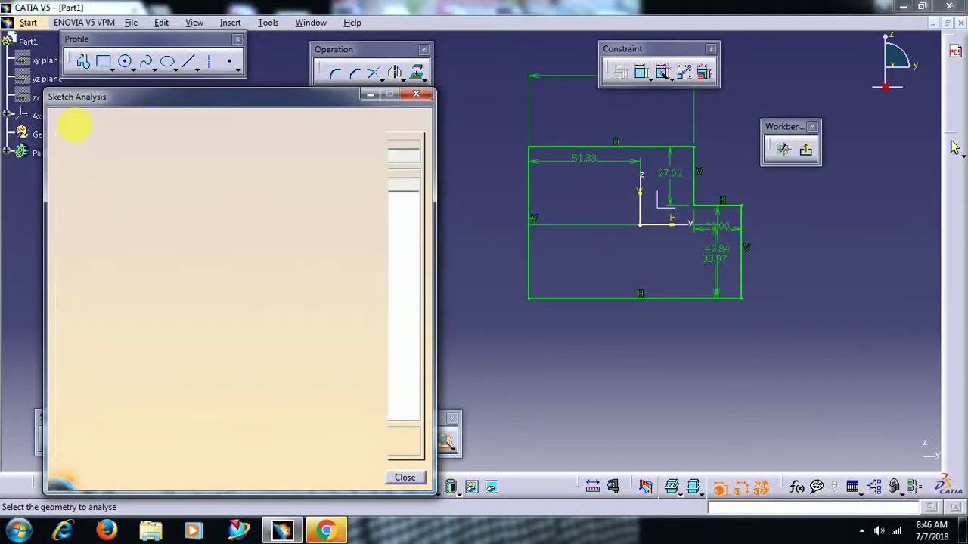